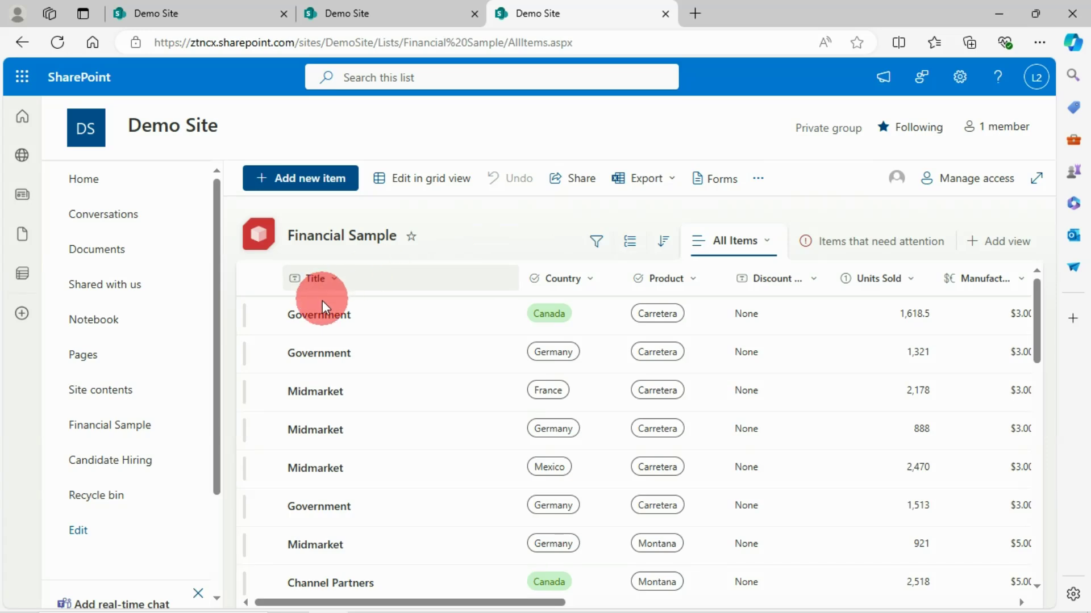
# Create a new form for the Financial Sample list
pyautogui.click(723, 187)
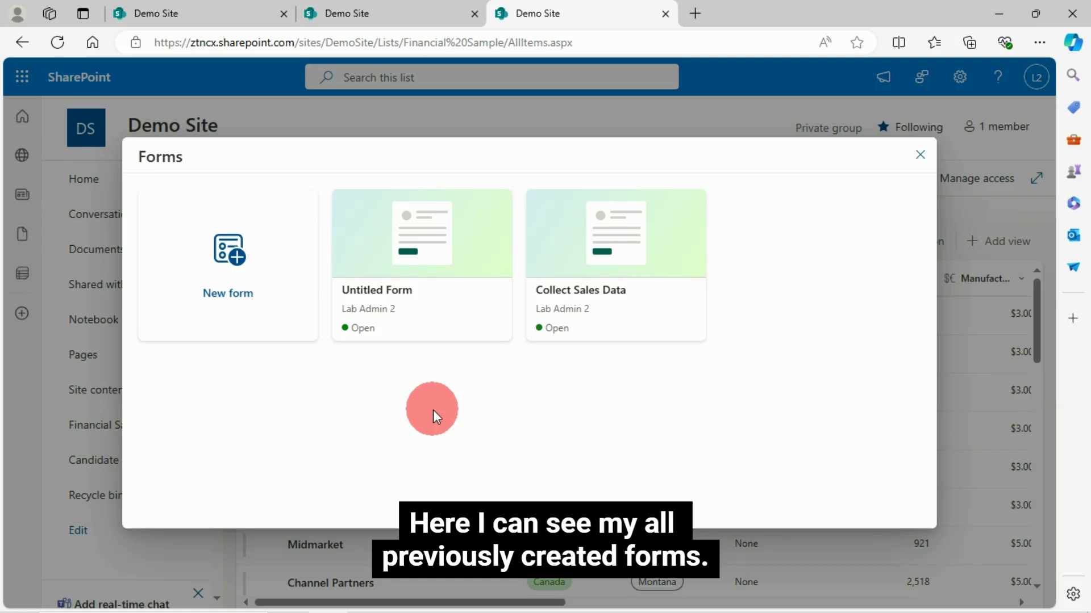
pyautogui.moveTo(488, 334)
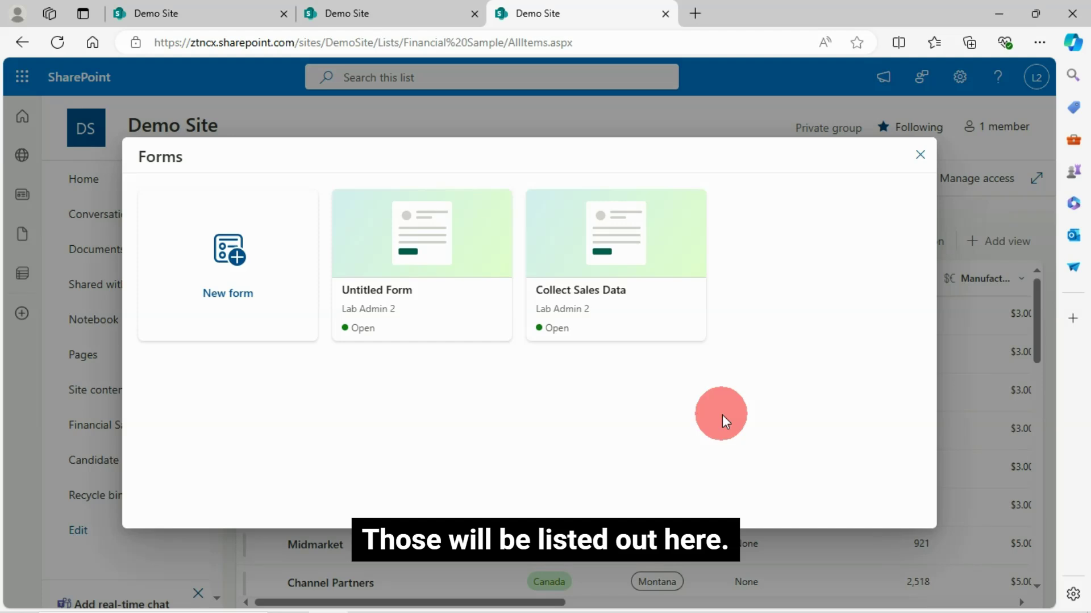
pyautogui.click(236, 265)
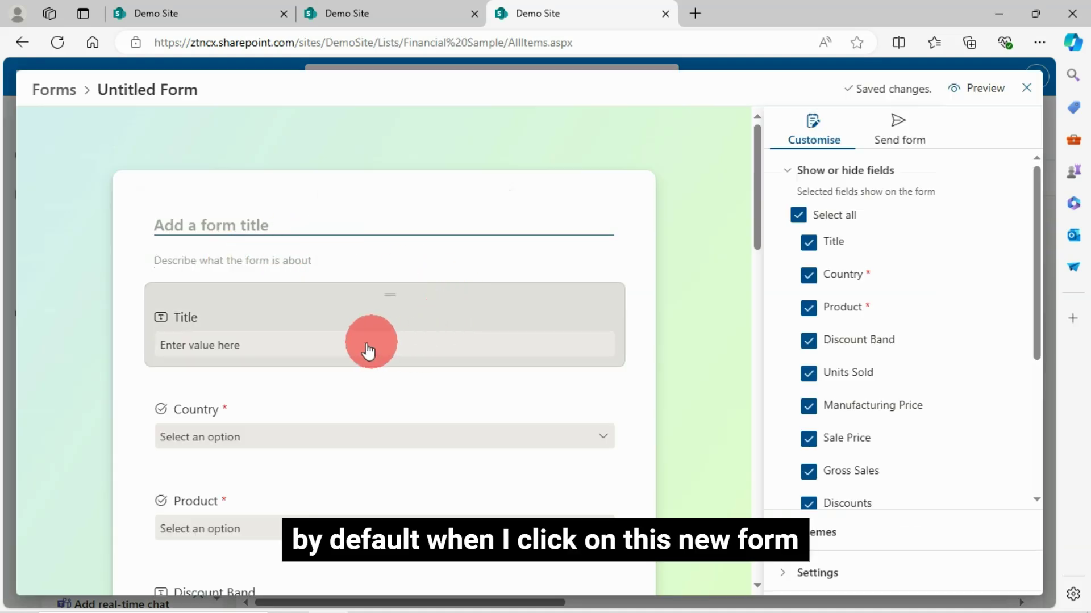
# Look through the list columns included by default in the new form
pyautogui.scroll(-1, 397, 361)
pyautogui.scroll(-1, 537, 355)
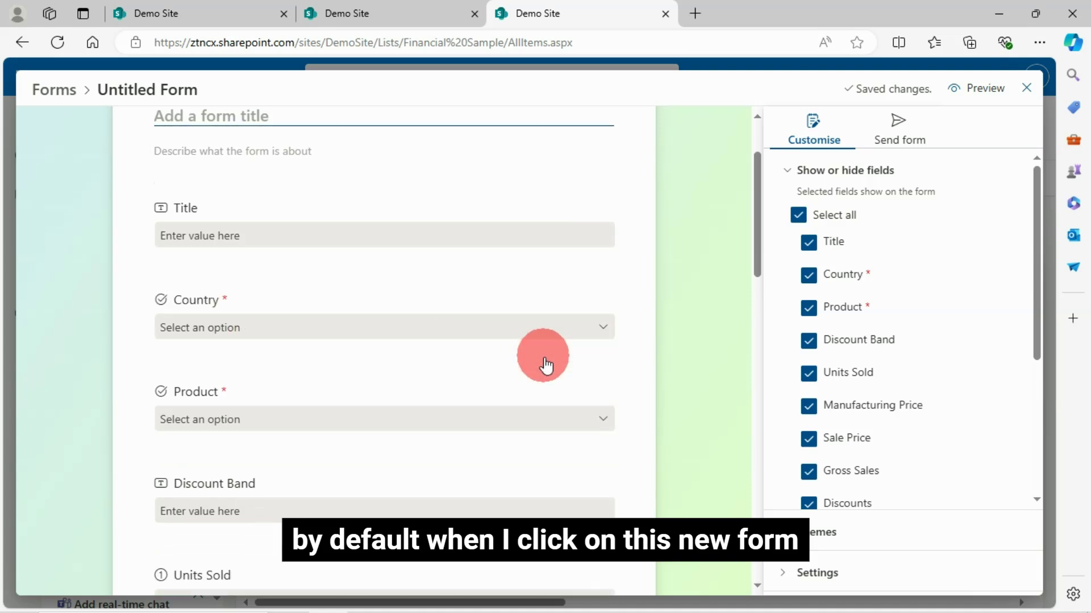
pyautogui.scroll(1, 134, 280)
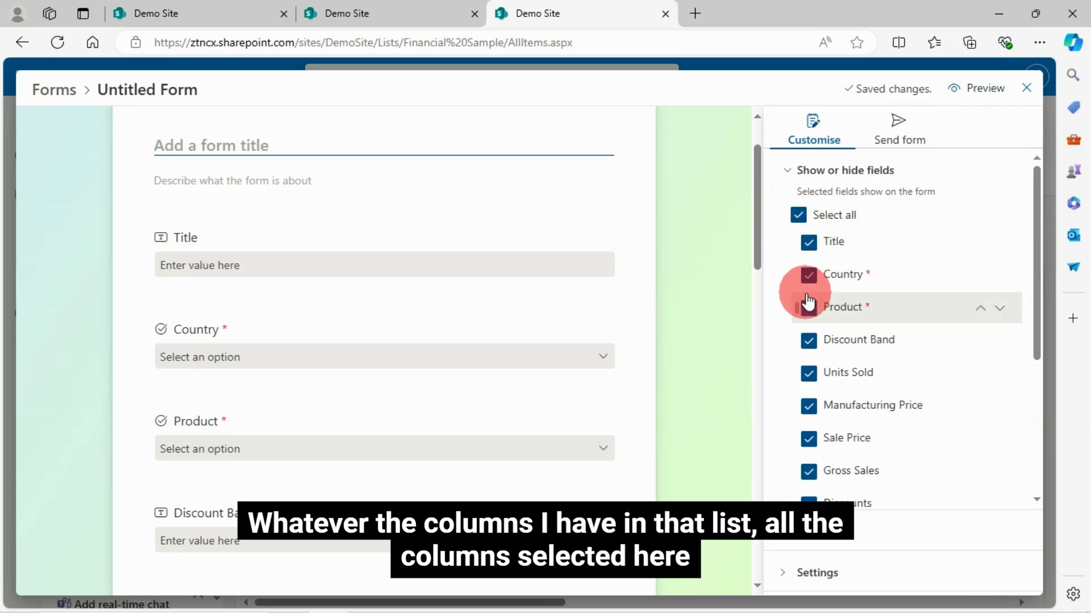
pyautogui.scroll(-3, 341, 491)
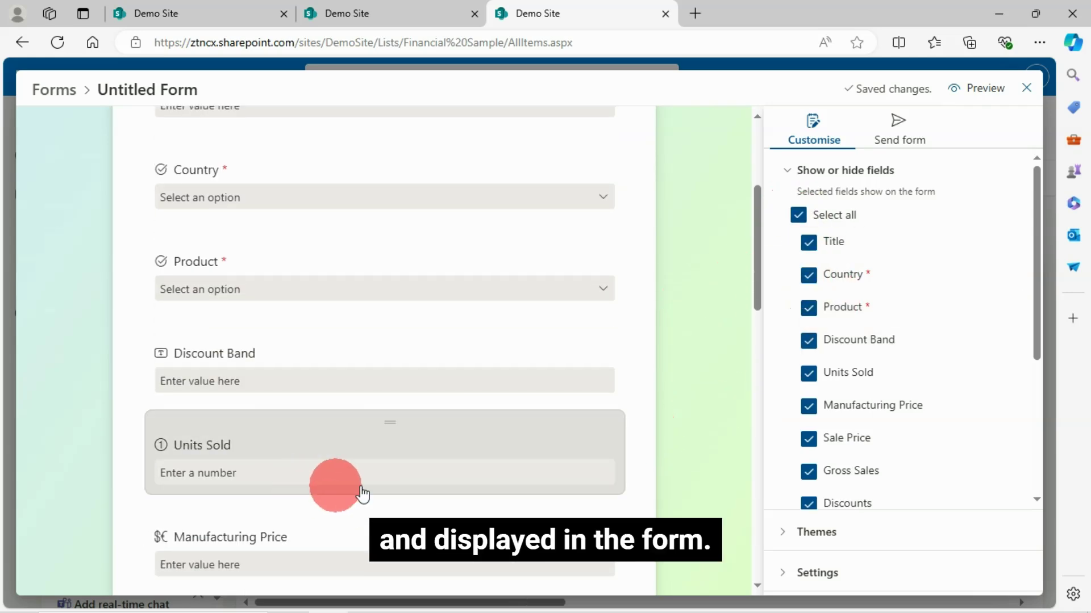
pyautogui.scroll(-7, 322, 480)
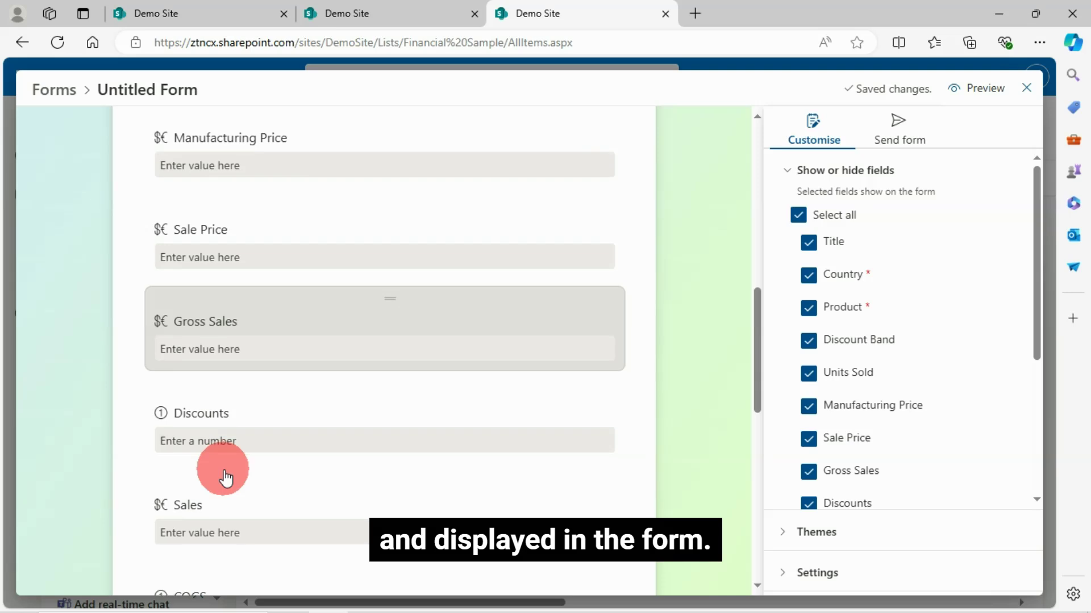
pyautogui.scroll(3, 286, 456)
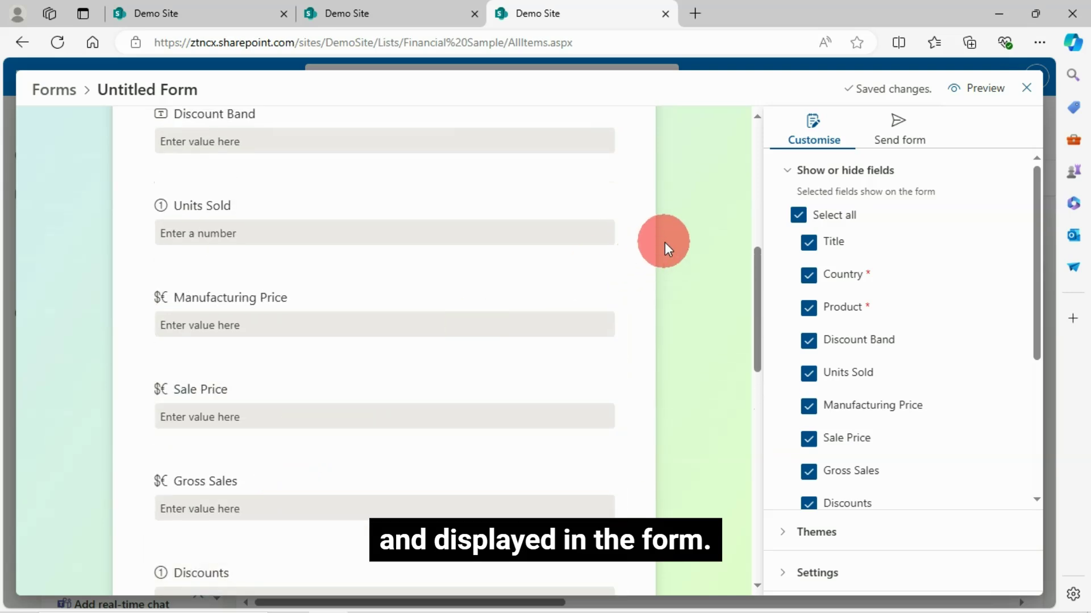
pyautogui.scroll(2, 665, 242)
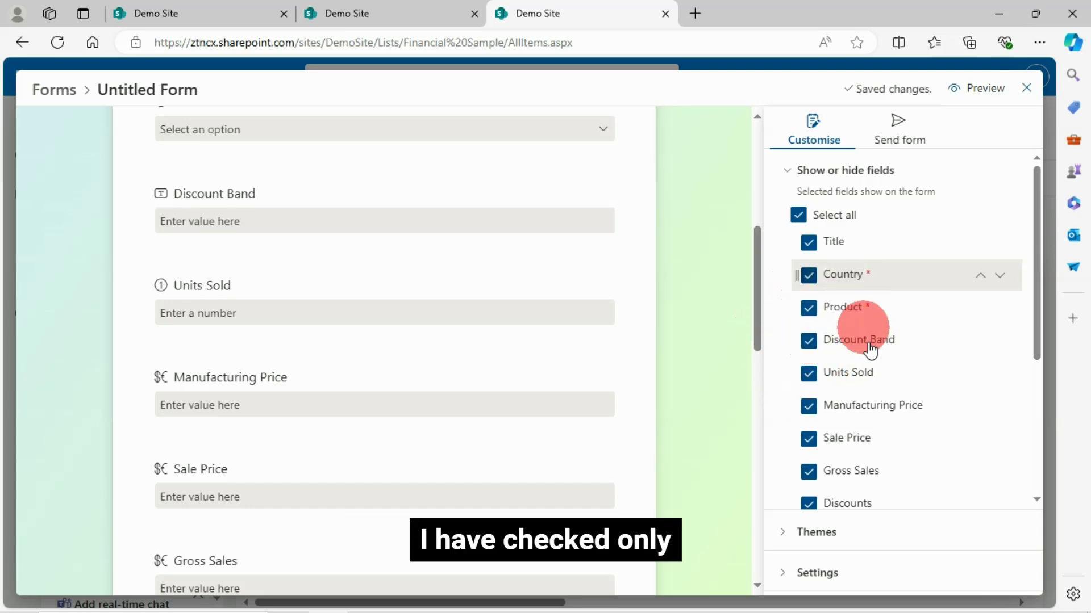
# Hide the Discount Band, Units Sold, Manufacturing Price, Sale Price, Discounts and Sales fields from the form
pyautogui.click(808, 341)
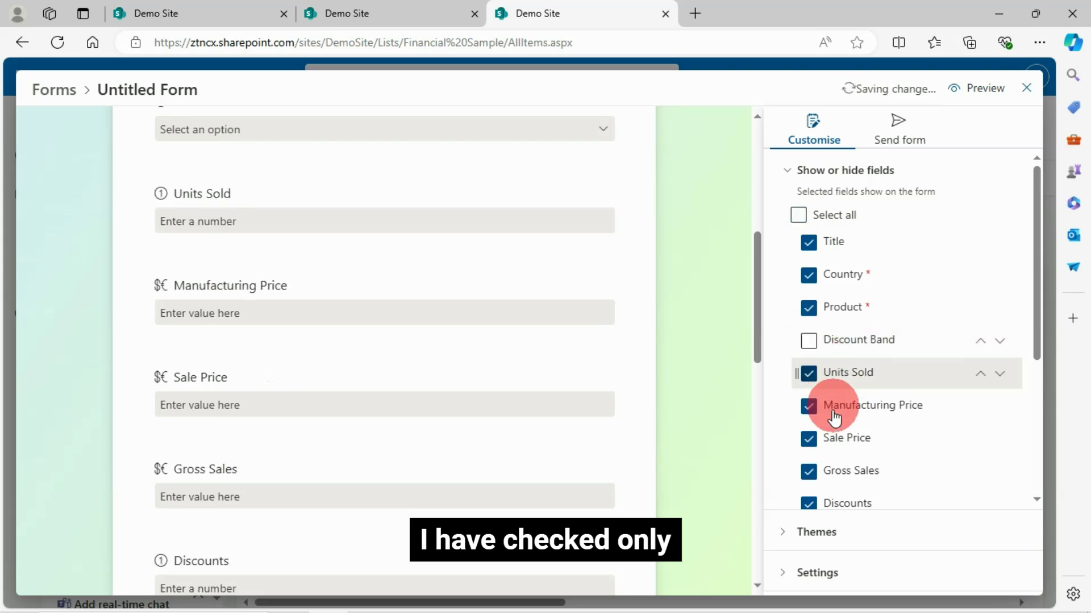
pyautogui.click(809, 373)
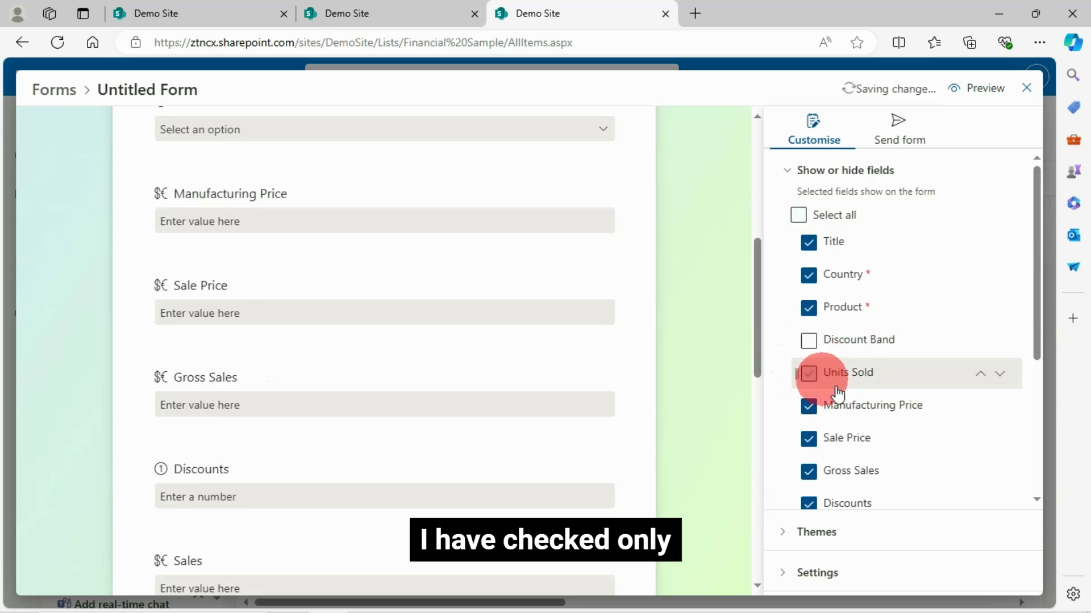
pyautogui.click(807, 407)
pyautogui.scroll(-1, 863, 397)
pyautogui.click(811, 359)
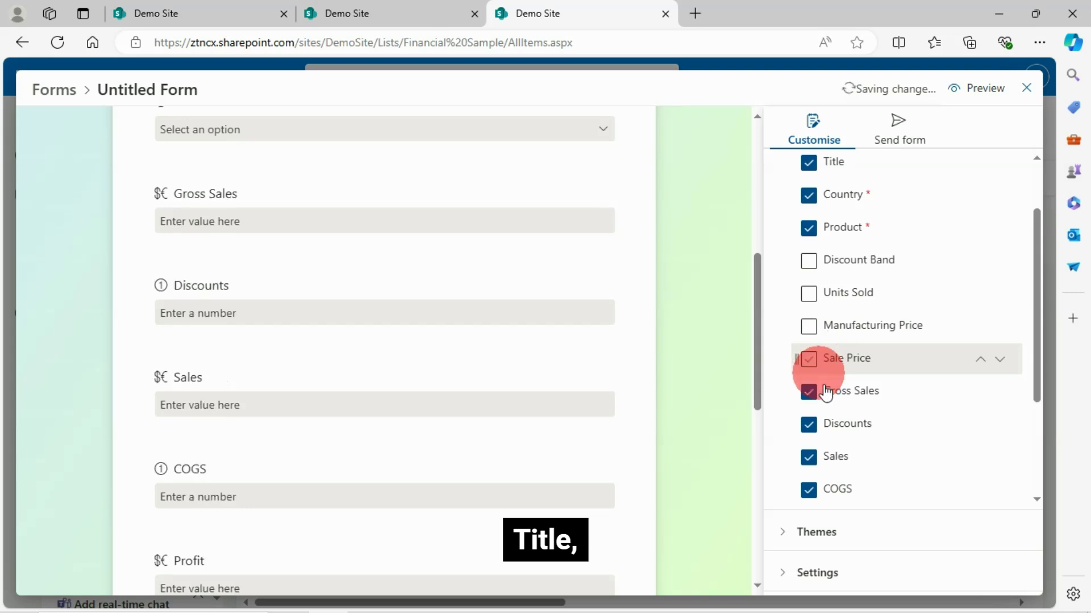
pyautogui.click(809, 425)
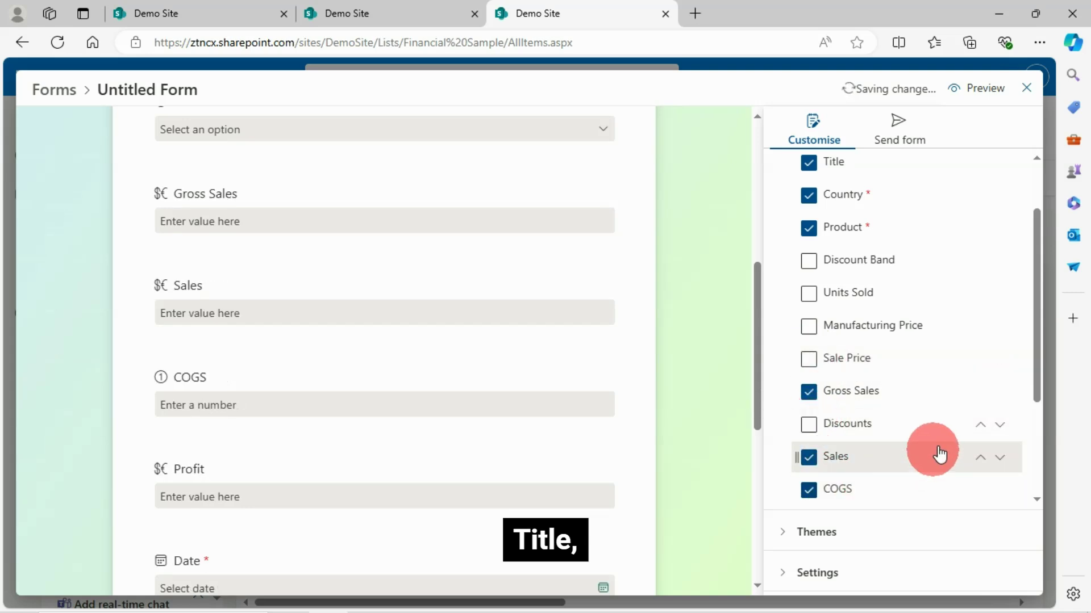
pyautogui.click(809, 457)
# Hide the COGS, Profit, Month Number, Month Name and Year fields from the form
pyautogui.scroll(-1, 890, 451)
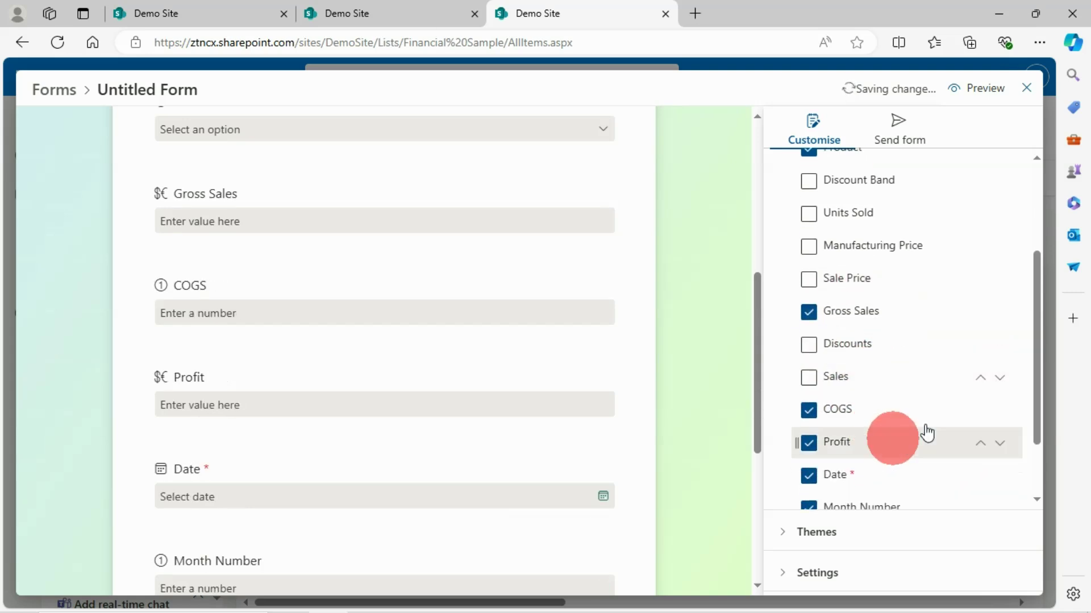
pyautogui.click(809, 410)
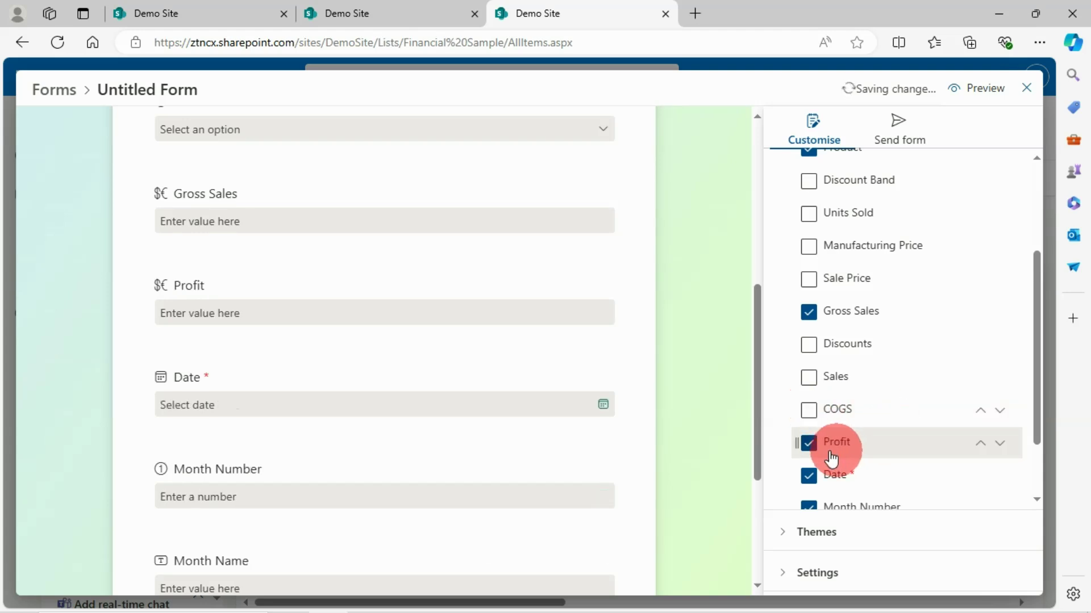
pyautogui.click(809, 442)
pyautogui.scroll(-2, 841, 431)
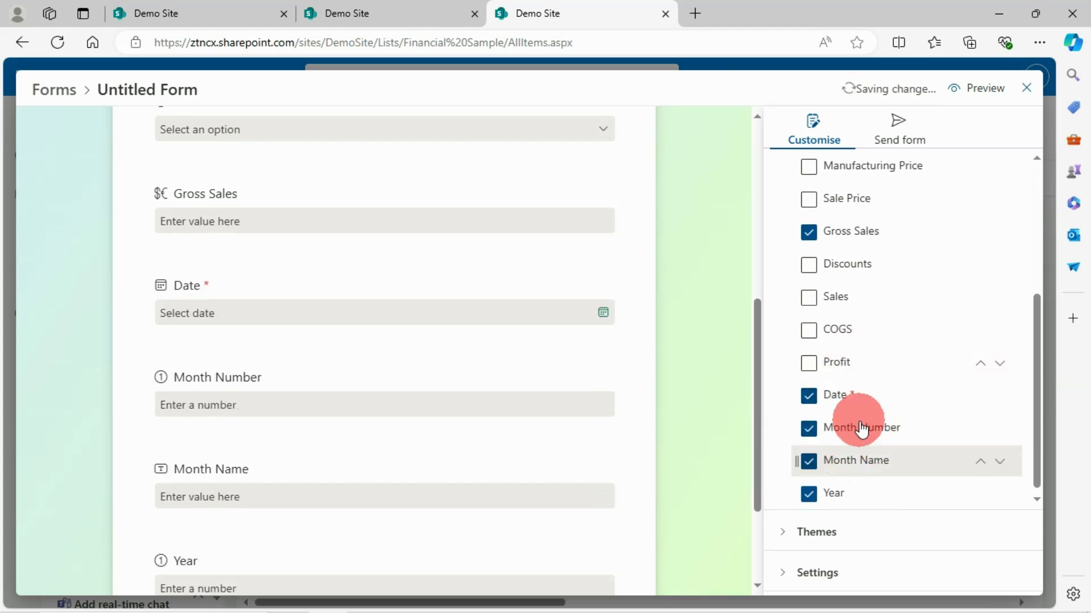
pyautogui.click(809, 427)
pyautogui.click(809, 461)
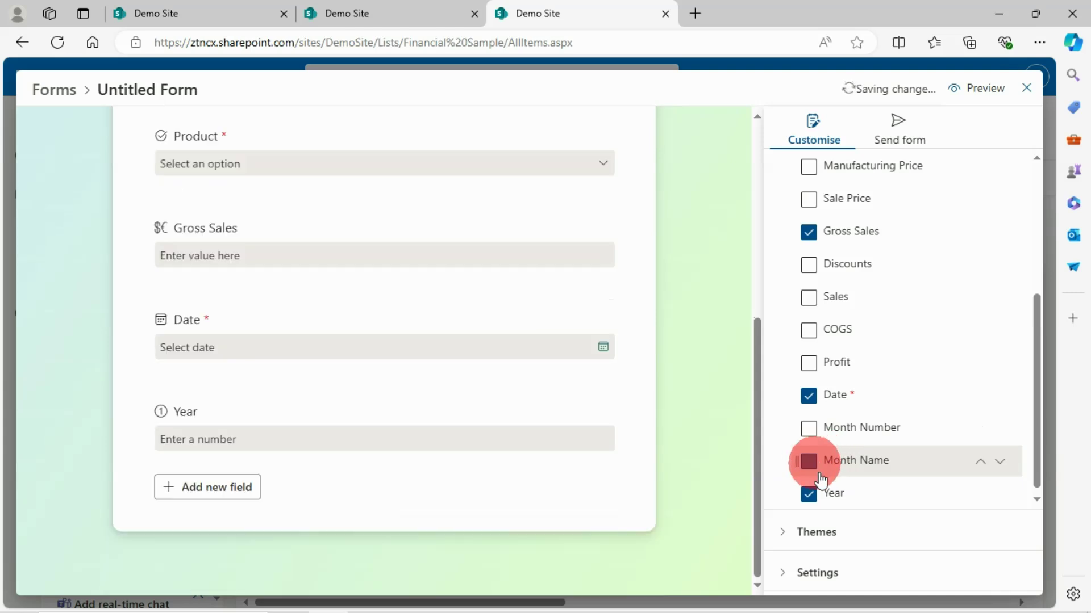
pyautogui.click(809, 494)
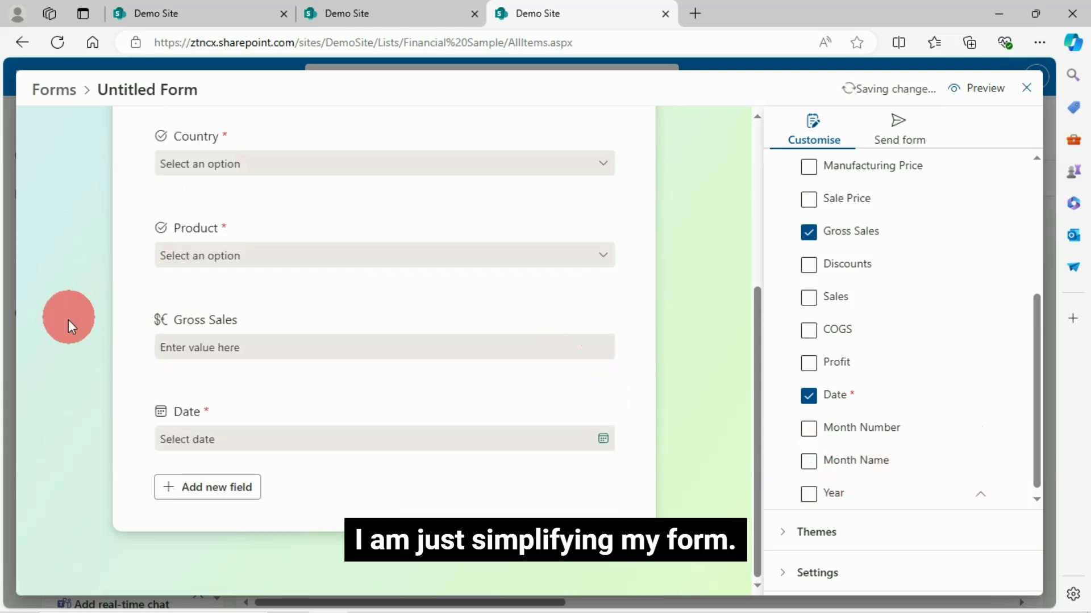
# Title the form "Collect Global Sales Data" and describe it as "This form is used to collect global sales data."
pyautogui.scroll(2, 65, 332)
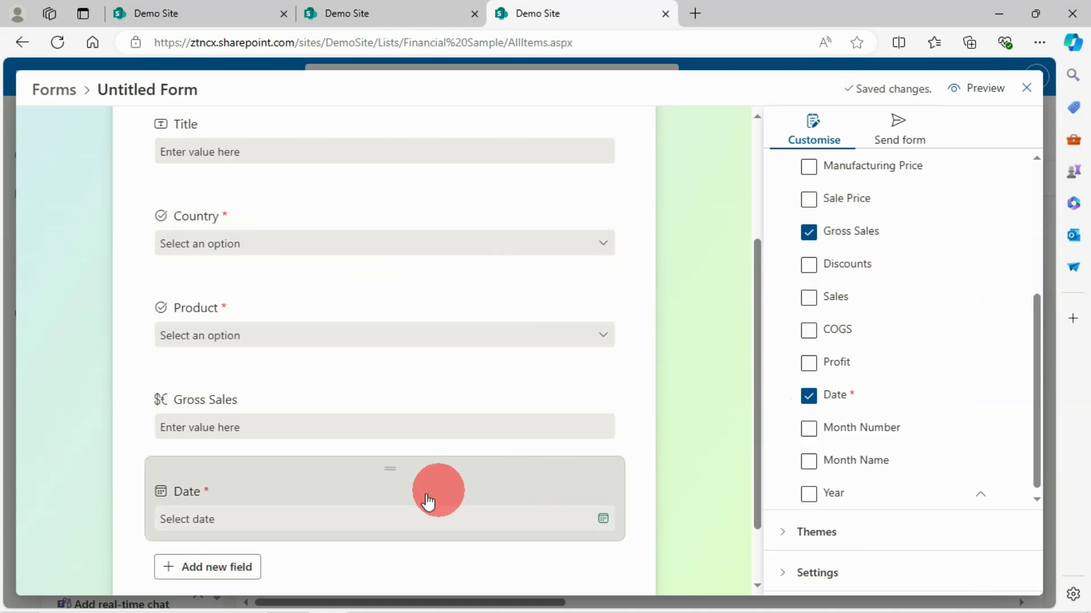
pyautogui.scroll(1, 233, 297)
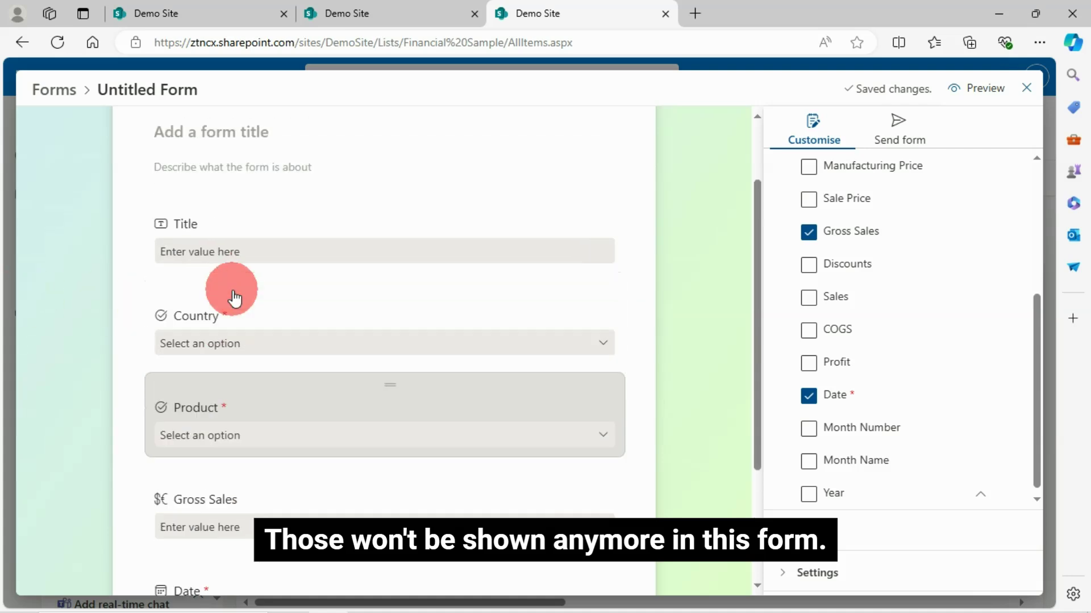
pyautogui.scroll(1, 233, 296)
pyautogui.scroll(-1, 649, 387)
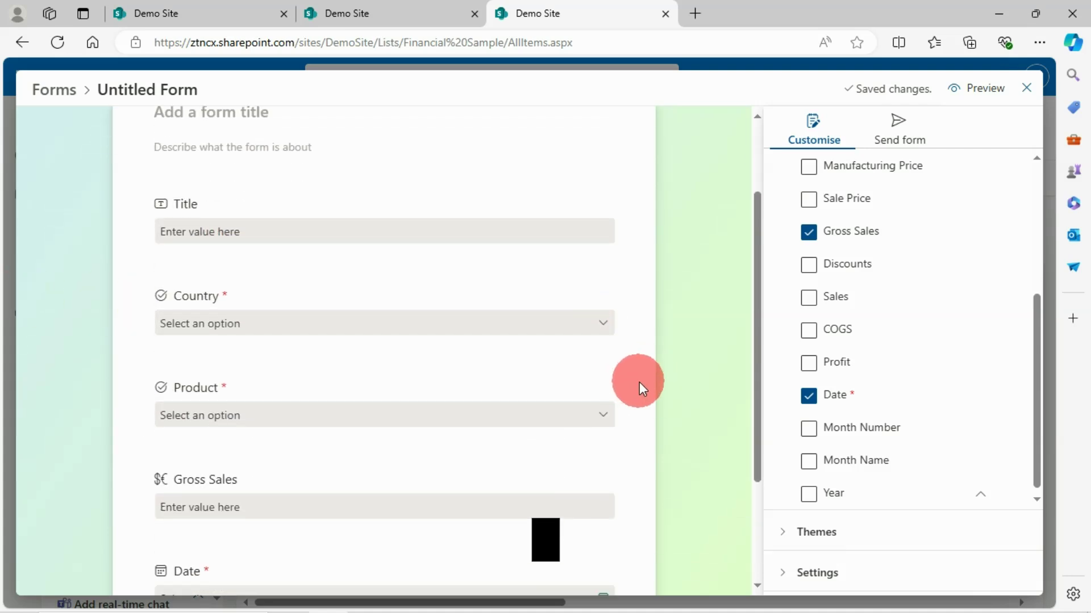
pyautogui.scroll(2, 639, 382)
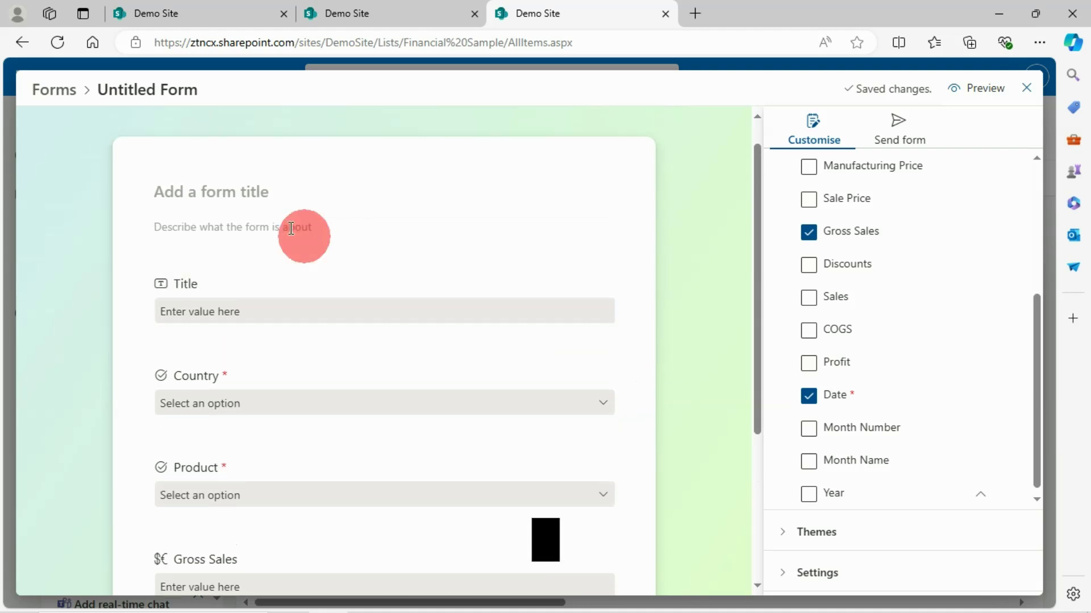
pyautogui.click(208, 189)
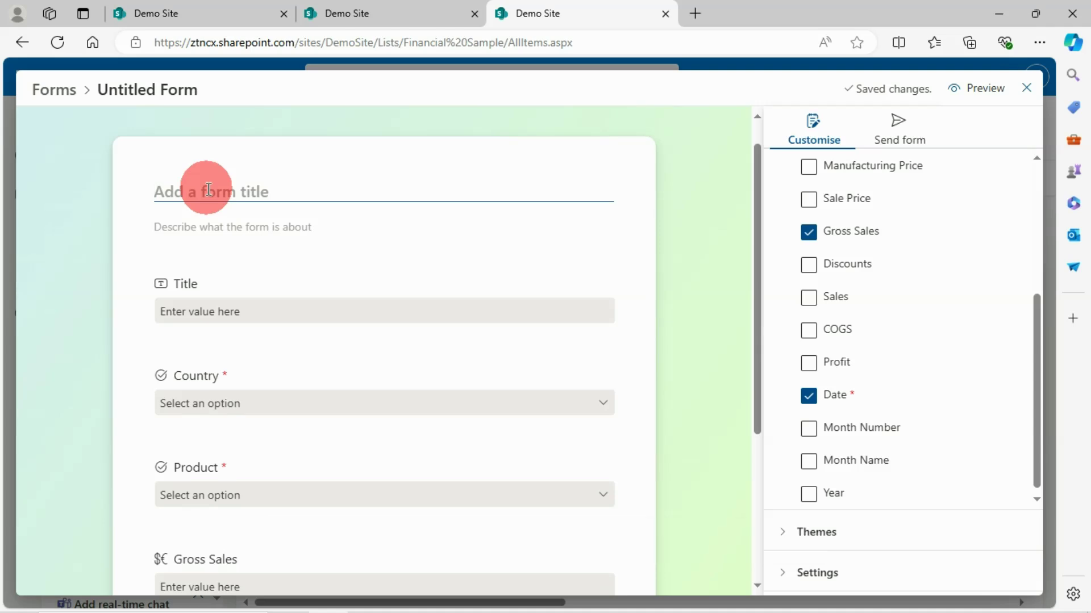
pyautogui.write('Colle')
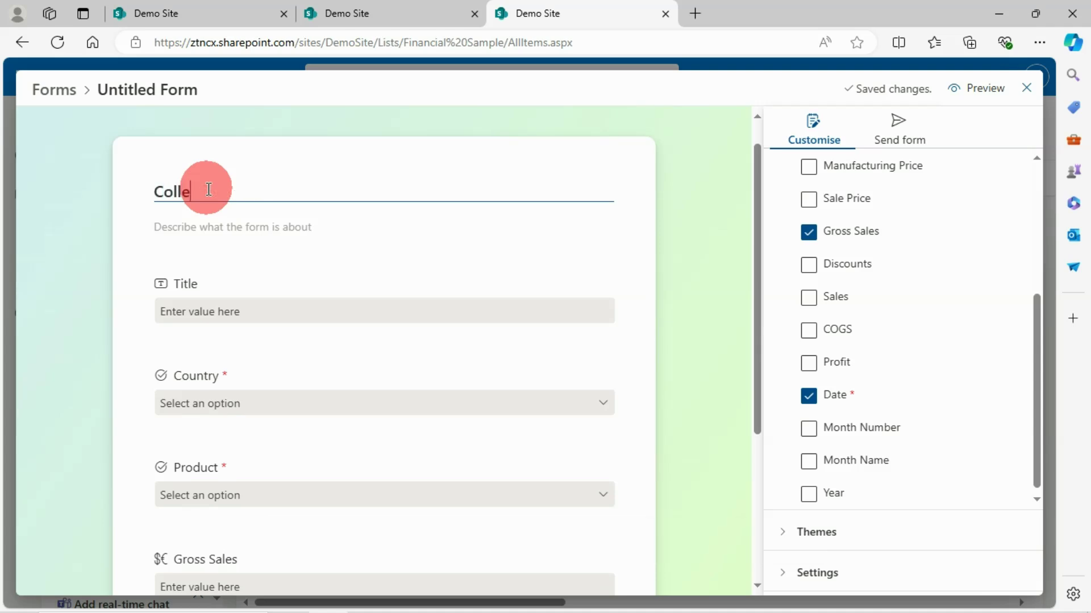
pyautogui.write('ction ')
pyautogui.write('Glob')
pyautogui.write('al Sales Data')
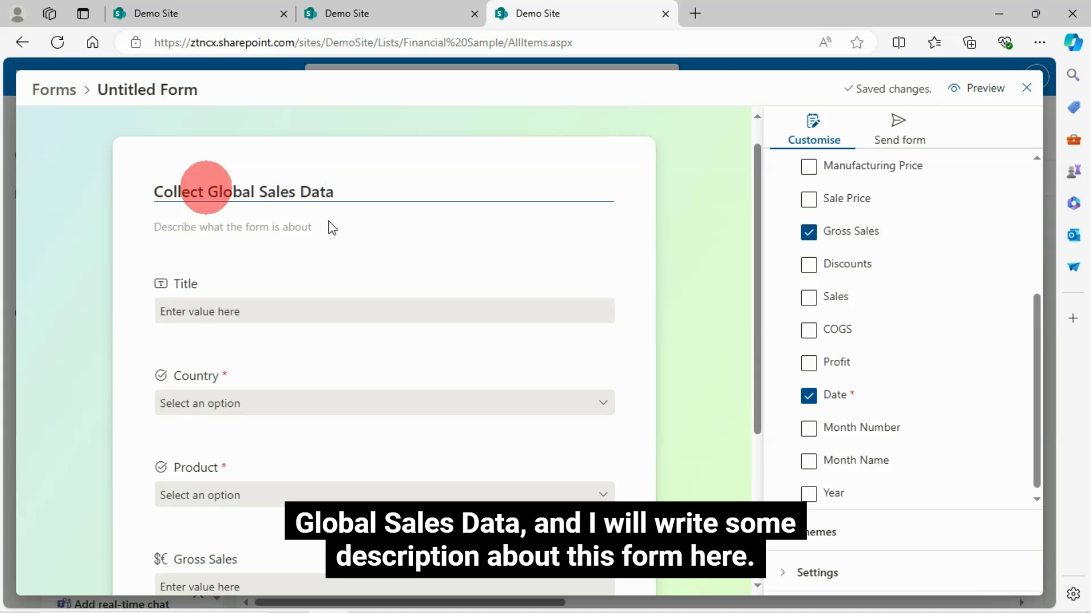
pyautogui.click(231, 223)
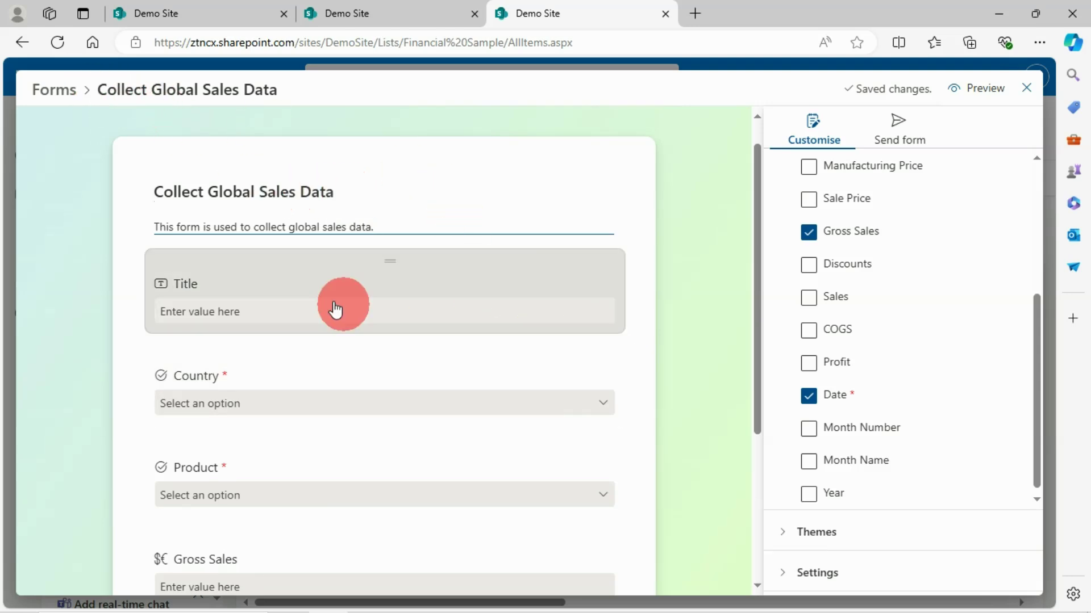
# Check which field types can be added to the form, without adding one
pyautogui.scroll(-3, 470, 360)
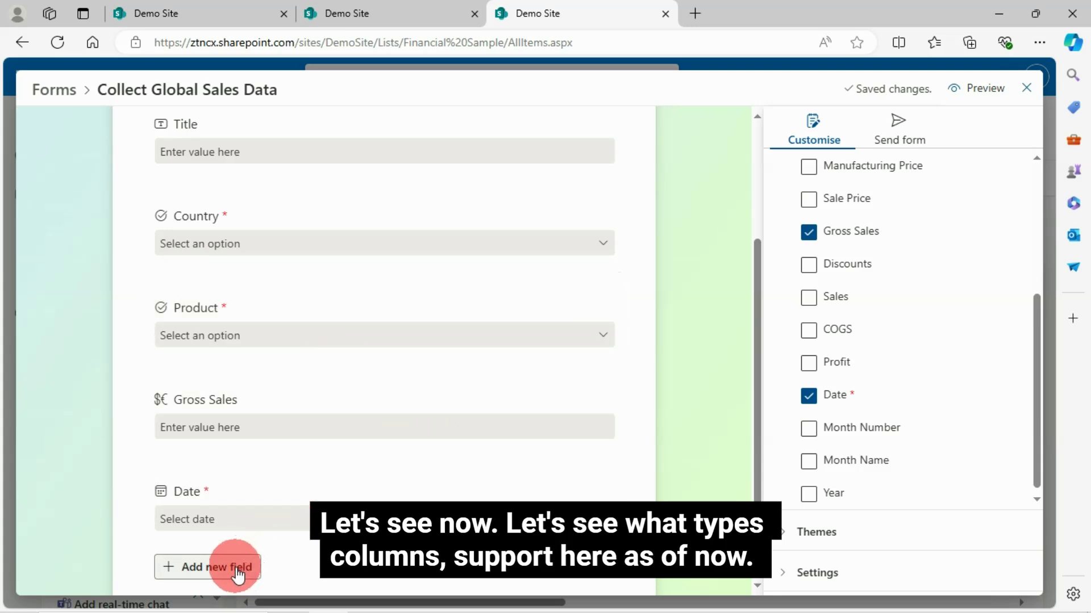
pyautogui.click(214, 567)
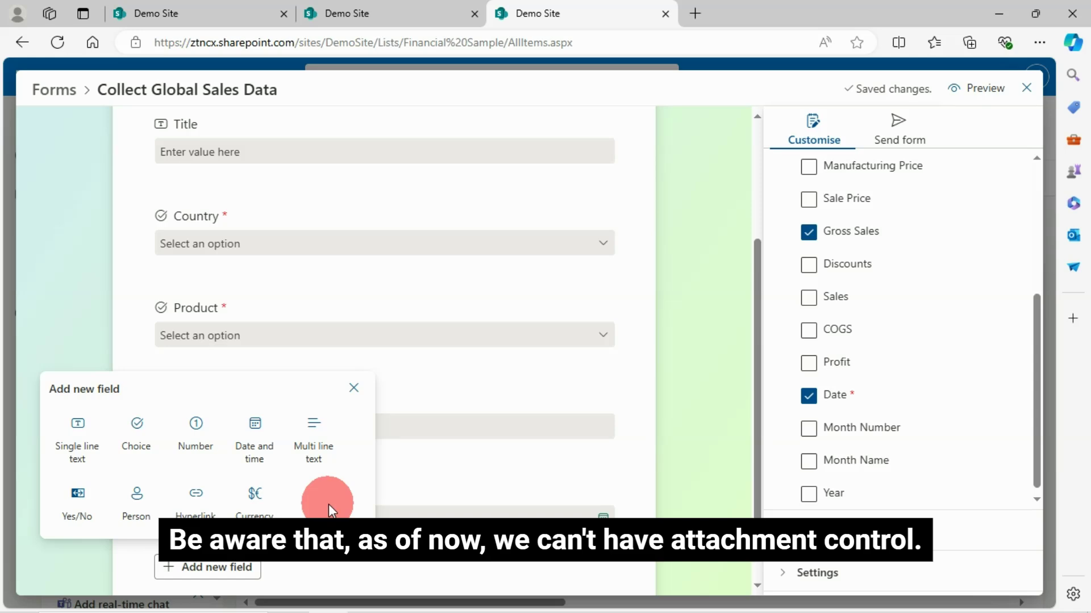
pyautogui.click(353, 388)
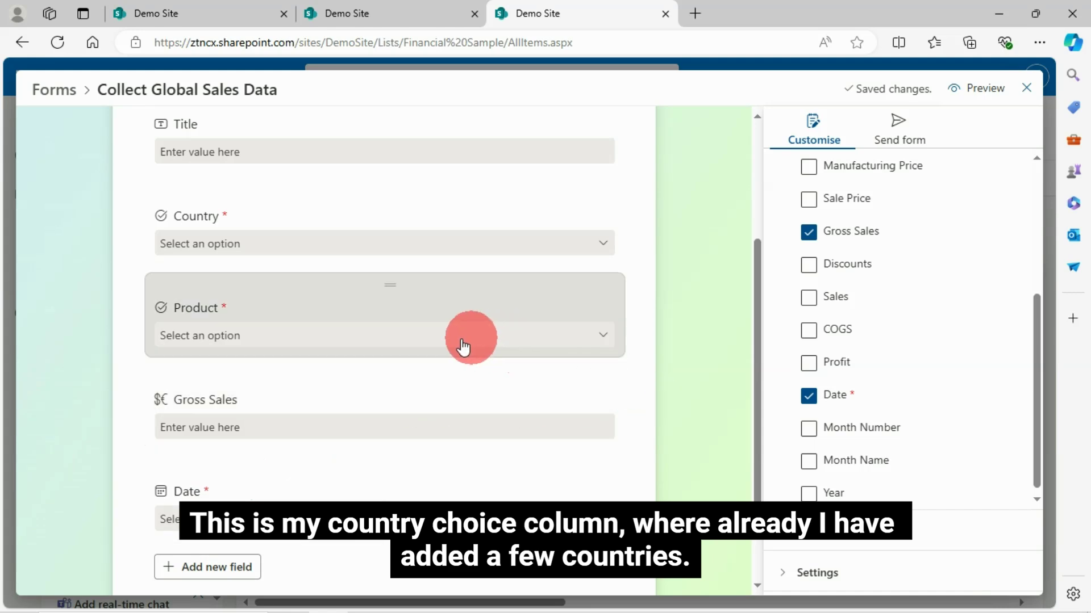
# Delete the Australia choice from the Country field and add Australia back as a choice
pyautogui.click(603, 246)
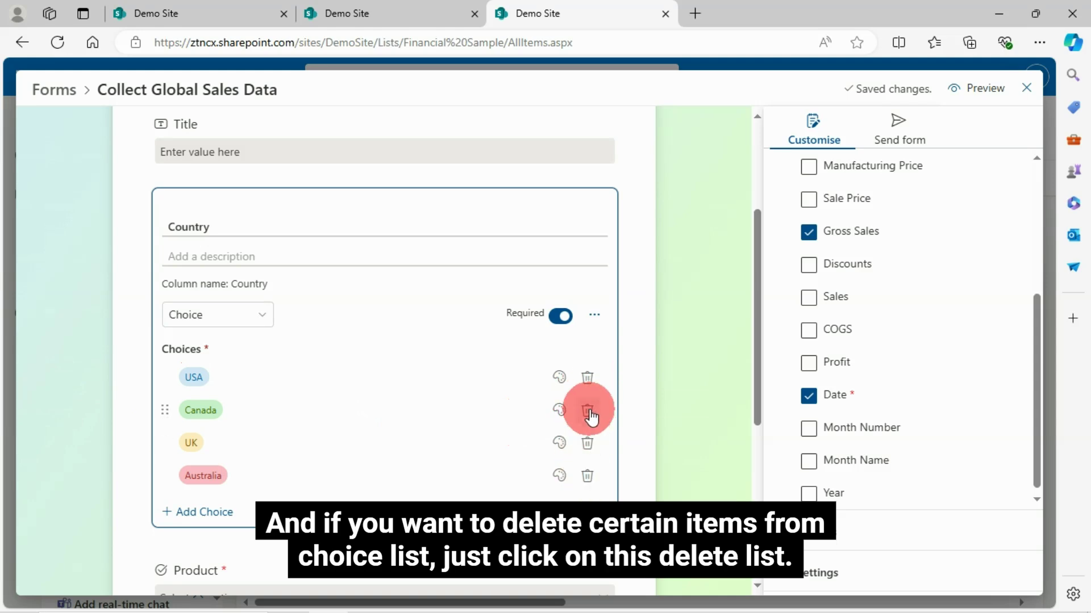
pyautogui.click(587, 477)
pyautogui.click(211, 477)
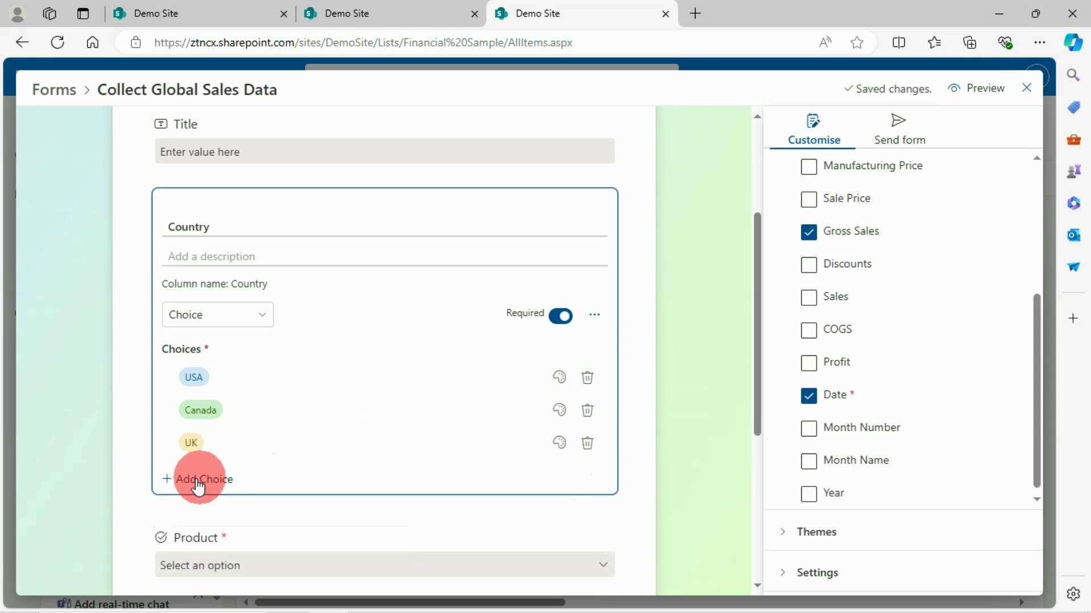
pyautogui.click(201, 478)
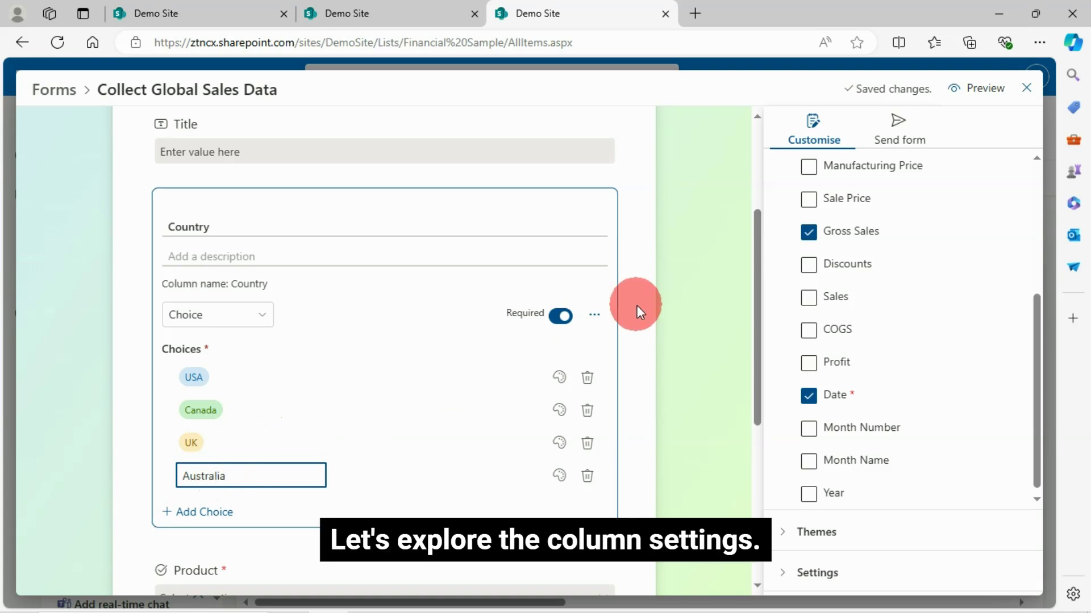
# Review the Country column's full edit settings and close them without making changes
pyautogui.click(594, 320)
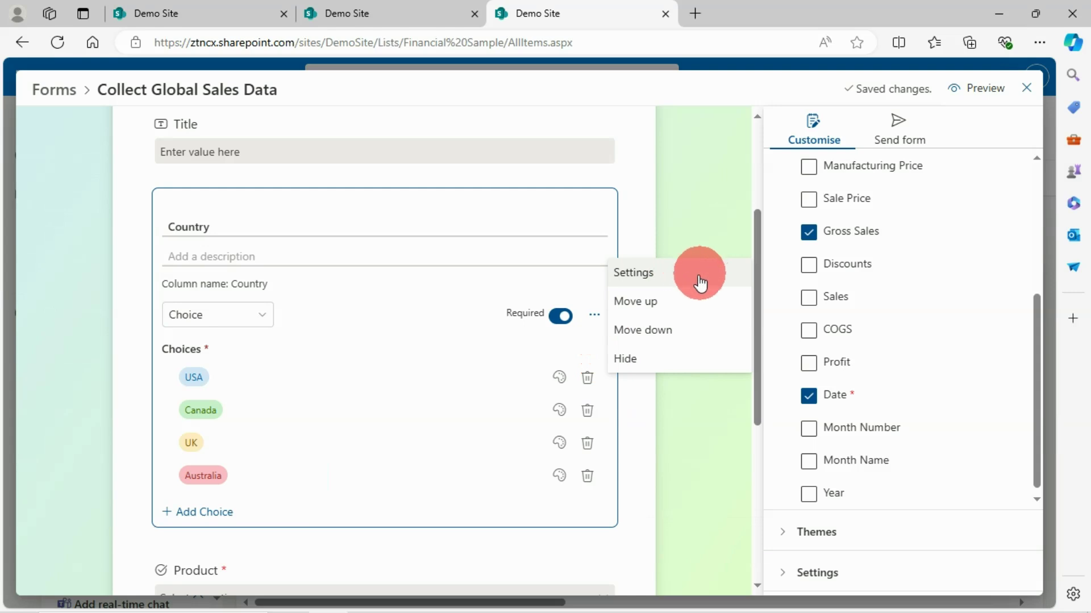
pyautogui.click(646, 278)
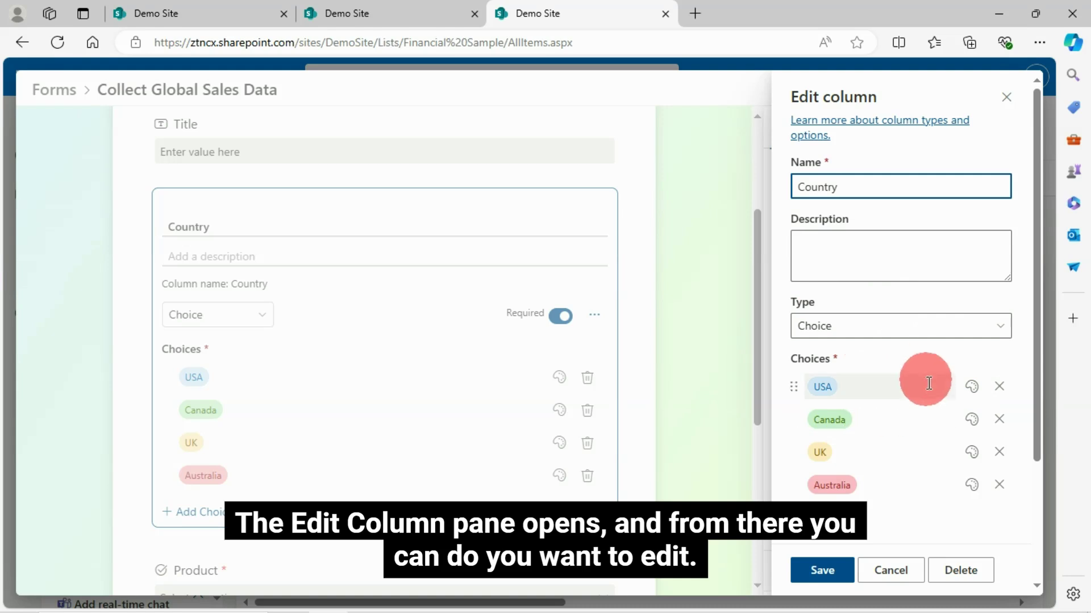
pyautogui.scroll(-1, 927, 381)
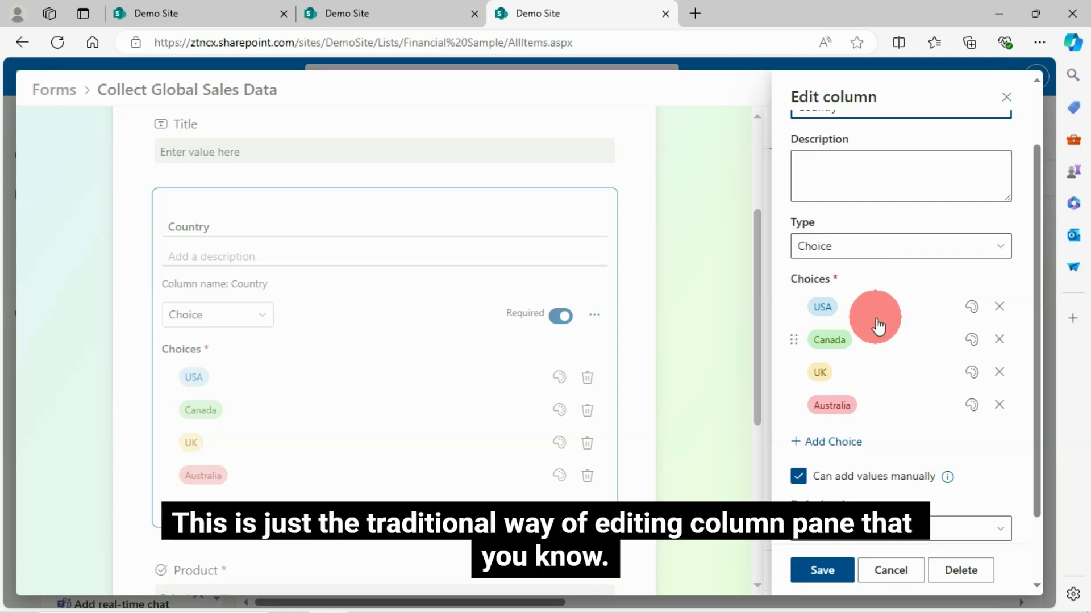
pyautogui.scroll(1, 877, 325)
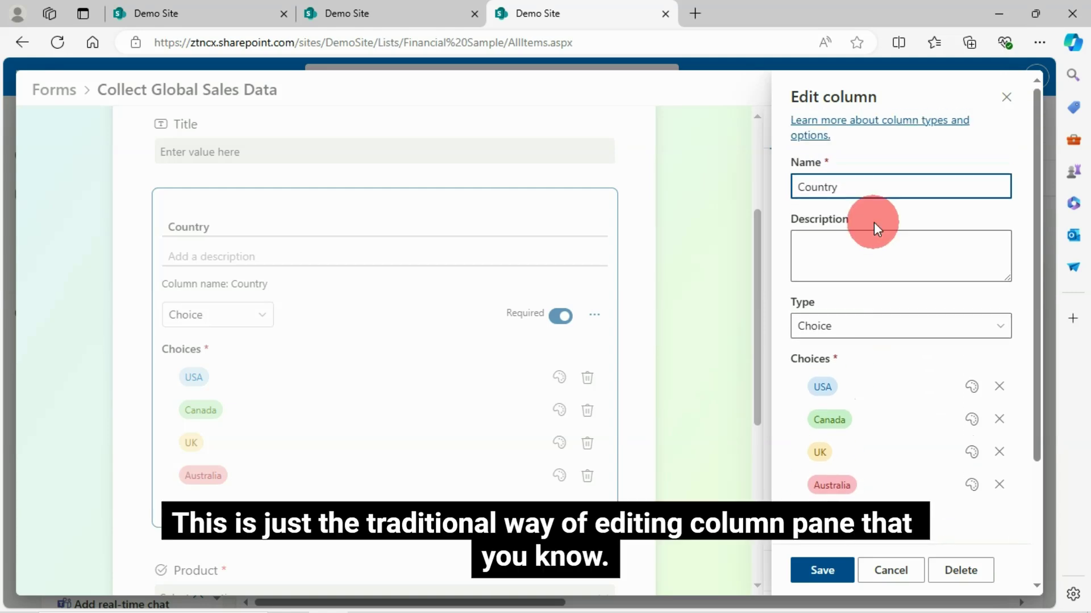
pyautogui.click(1007, 101)
# Move the Country field up above Title and back down below it
pyautogui.click(595, 317)
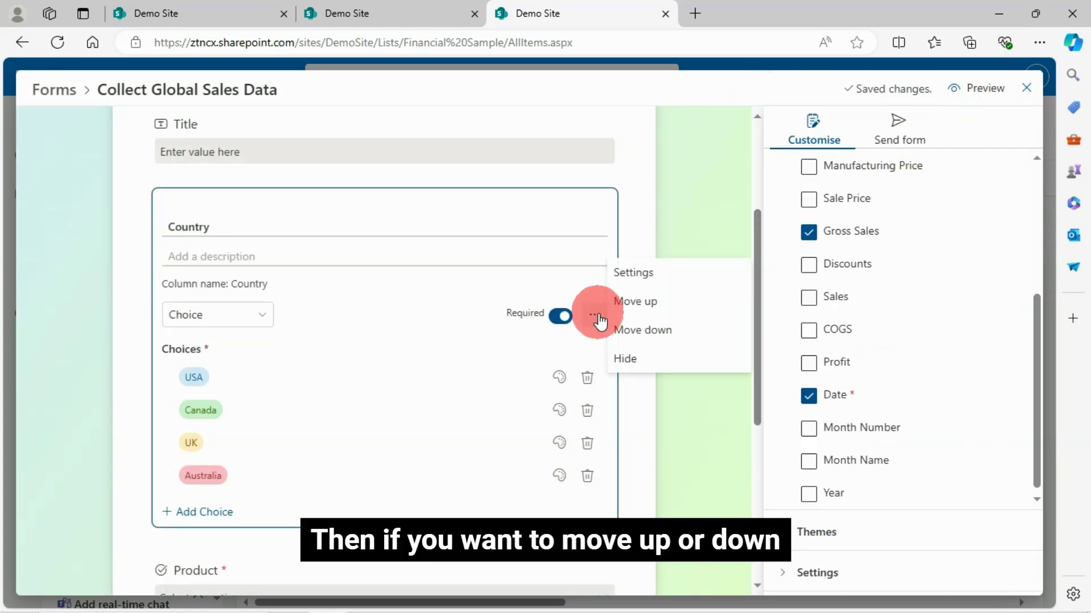
pyautogui.click(641, 304)
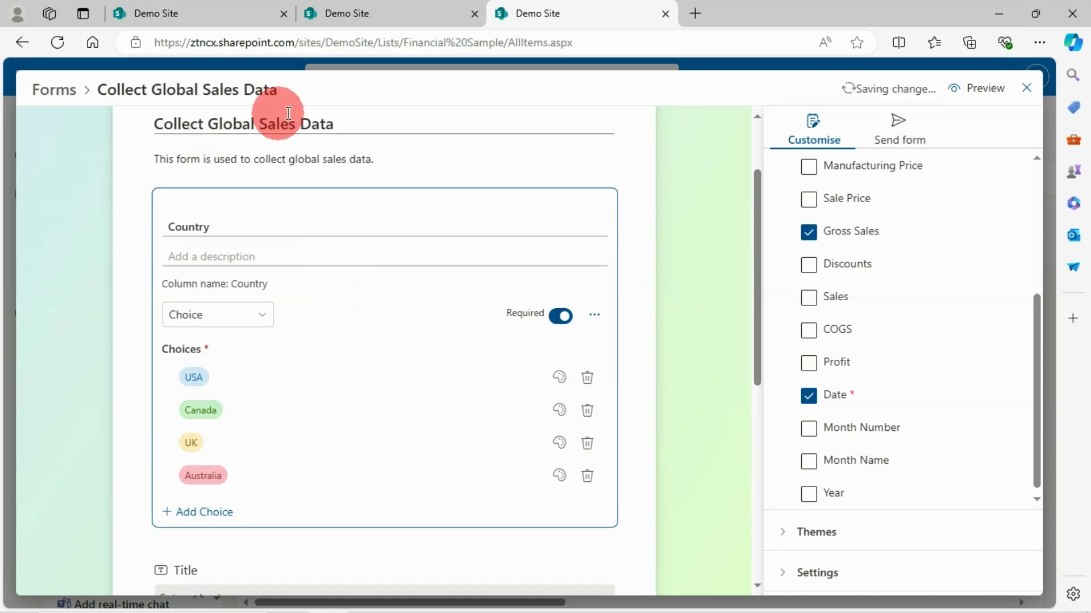
pyautogui.click(594, 319)
pyautogui.click(648, 315)
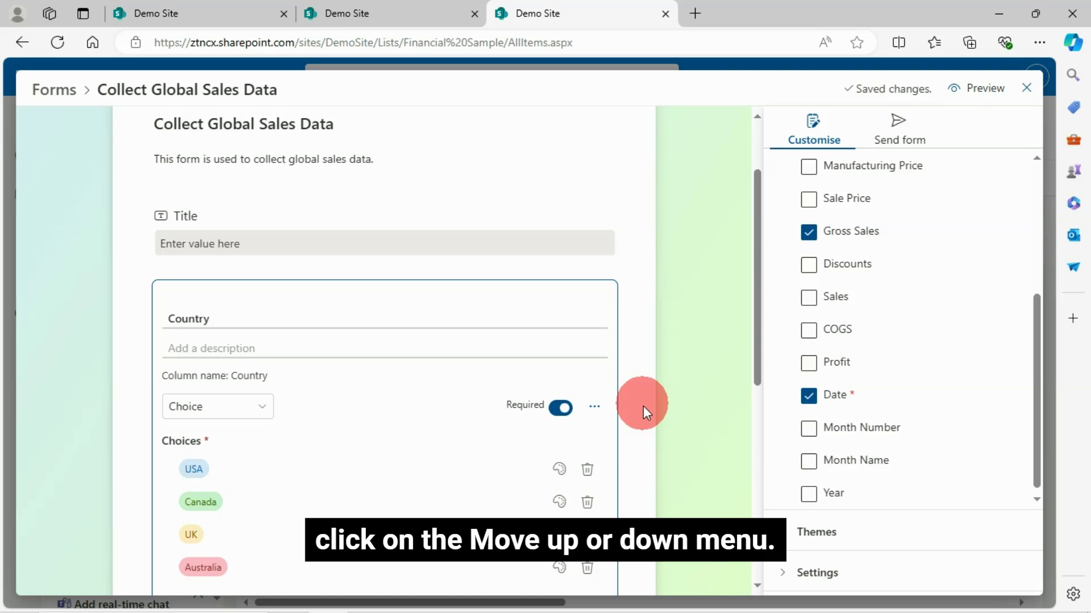
# Hide the Country field from the form and show it again
pyautogui.scroll(-2, 639, 430)
pyautogui.click(594, 327)
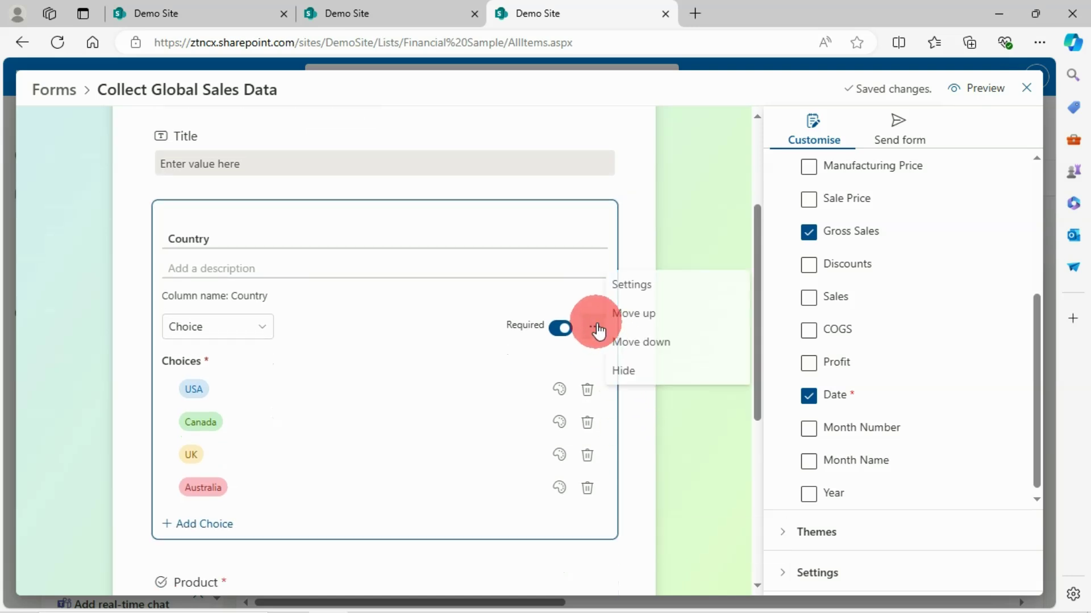
pyautogui.click(637, 377)
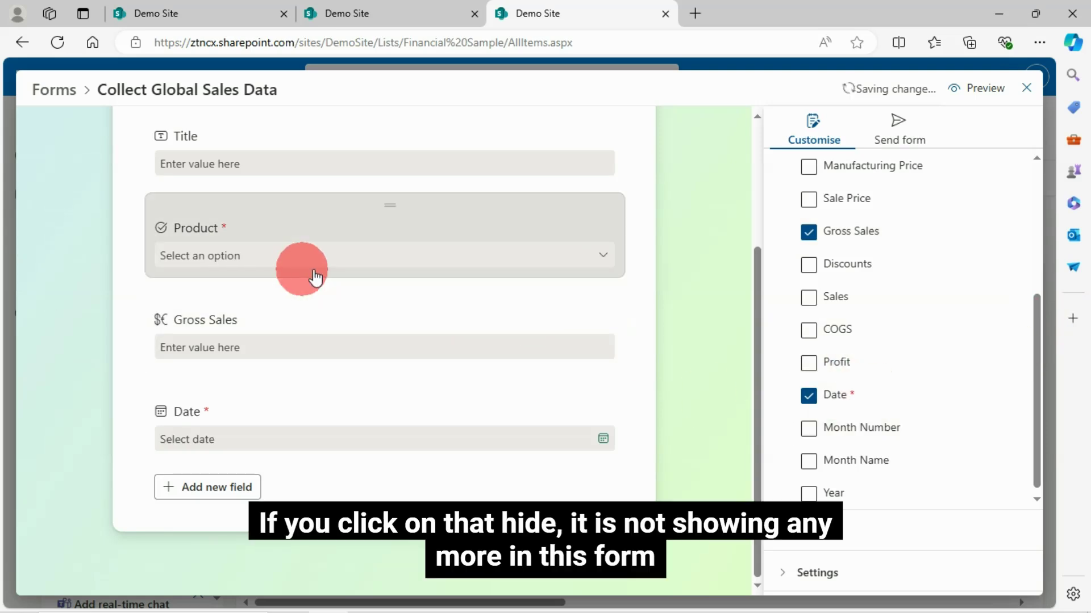
pyautogui.scroll(2, 458, 282)
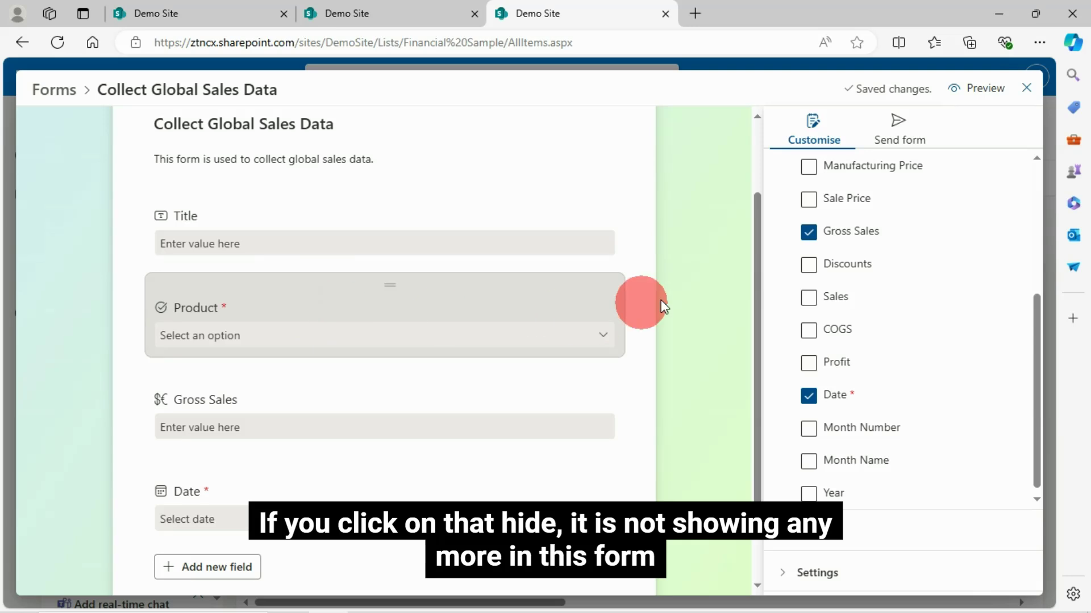
pyautogui.scroll(4, 857, 297)
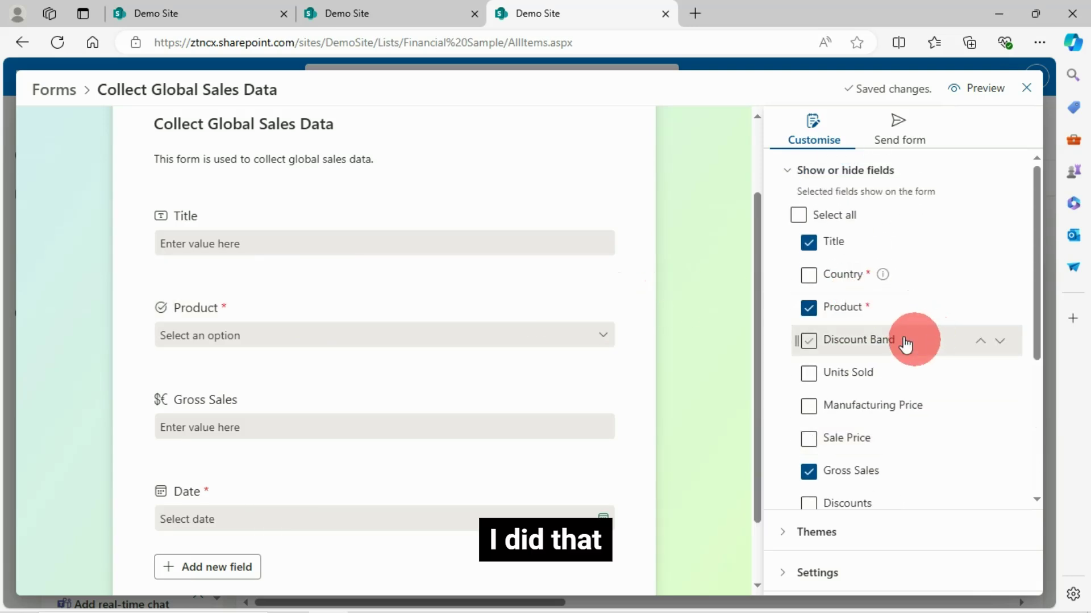
pyautogui.click(808, 276)
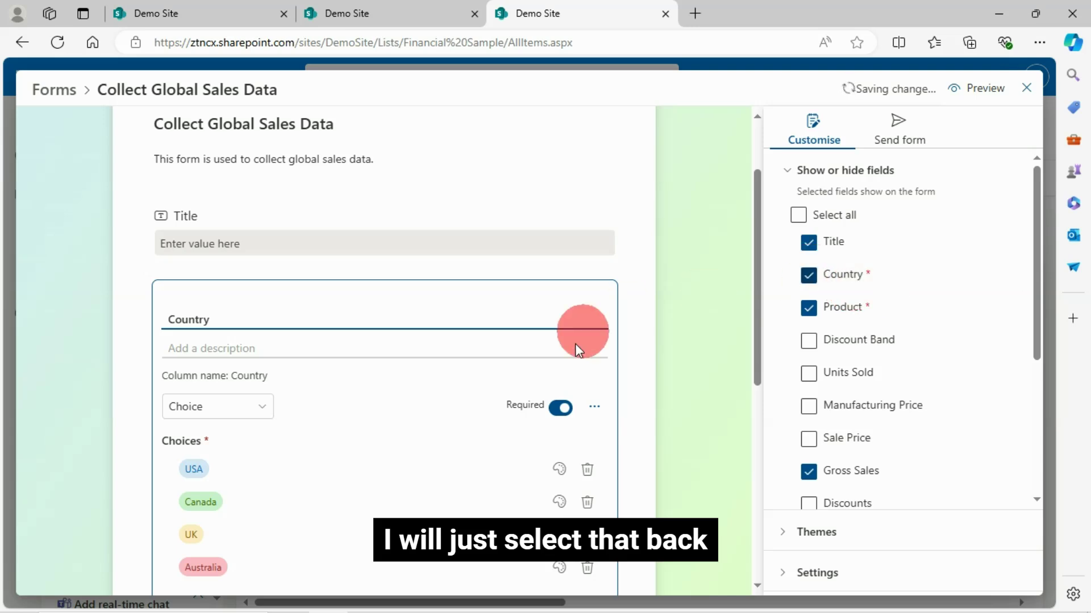
# Examine the Product field's column type, choices and required setting
pyautogui.scroll(-2, 641, 406)
pyautogui.scroll(-4, 519, 401)
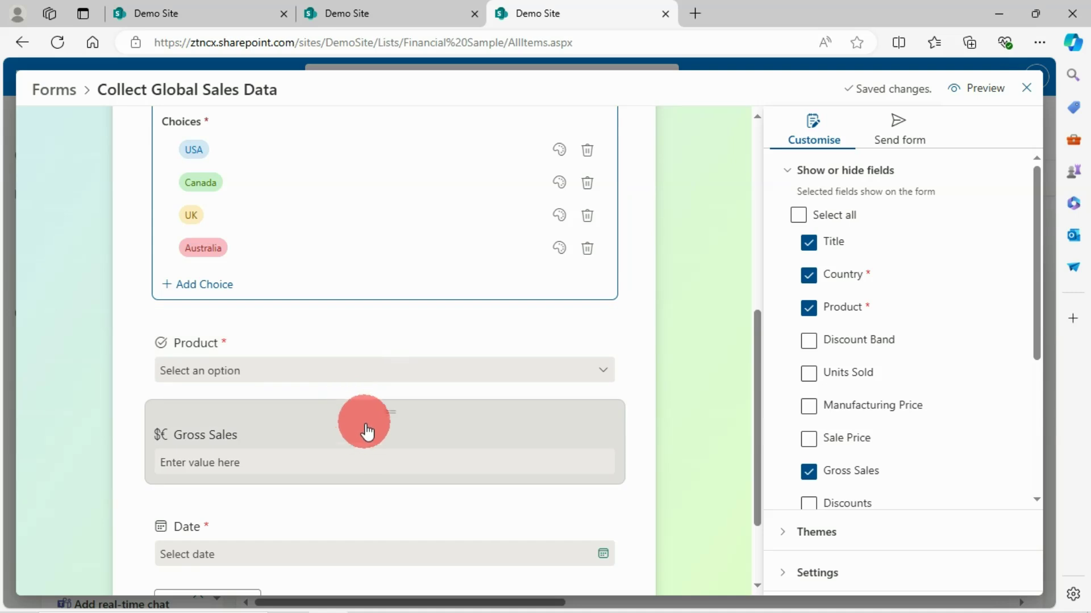
pyautogui.scroll(-1, 485, 427)
pyautogui.scroll(-2, 432, 440)
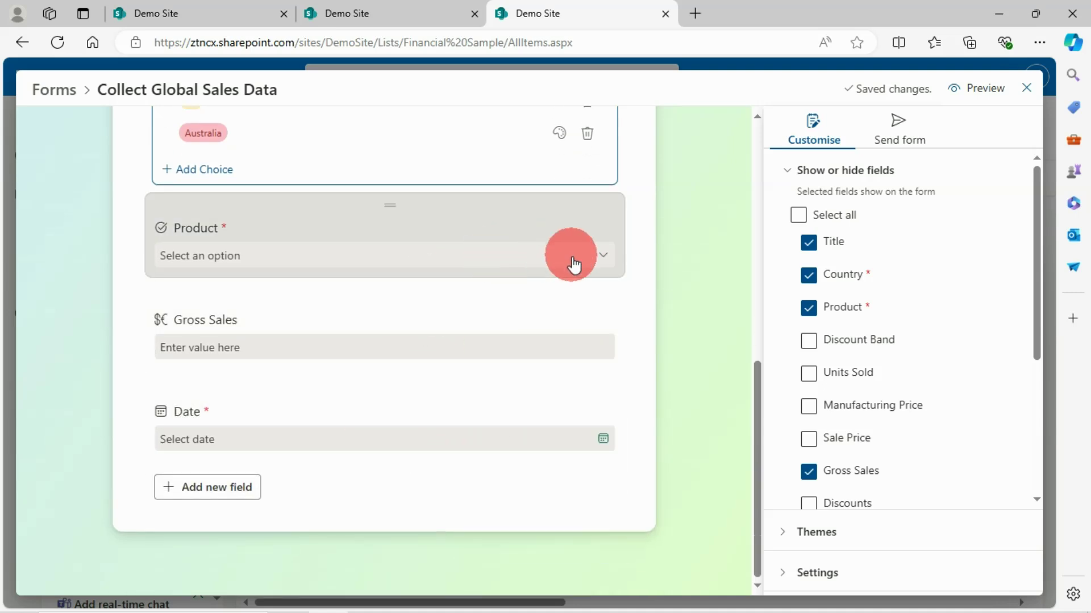
pyautogui.click(604, 255)
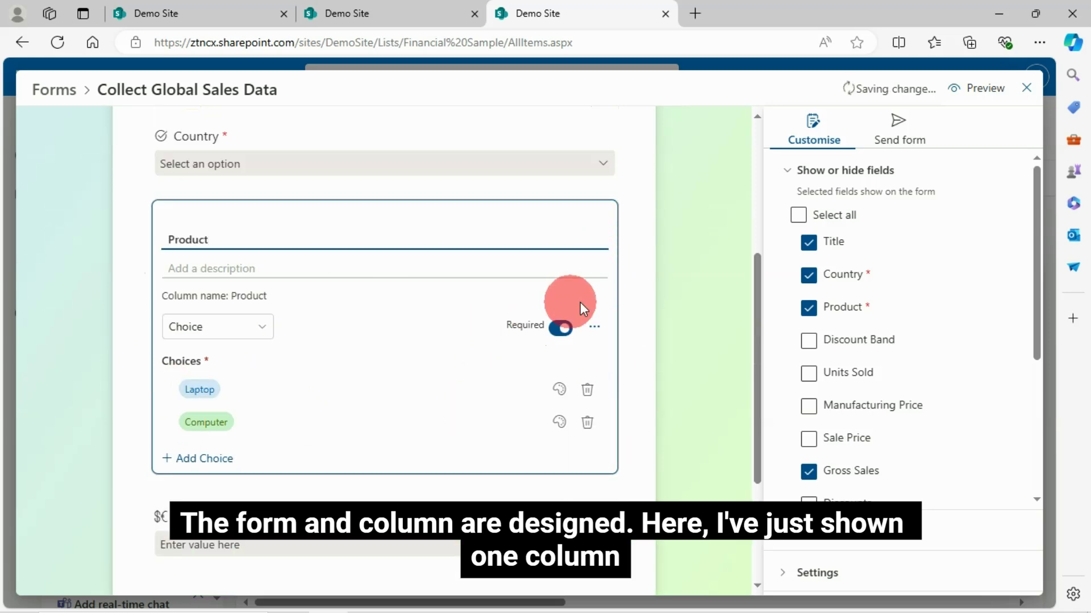
pyautogui.scroll(-3, 292, 451)
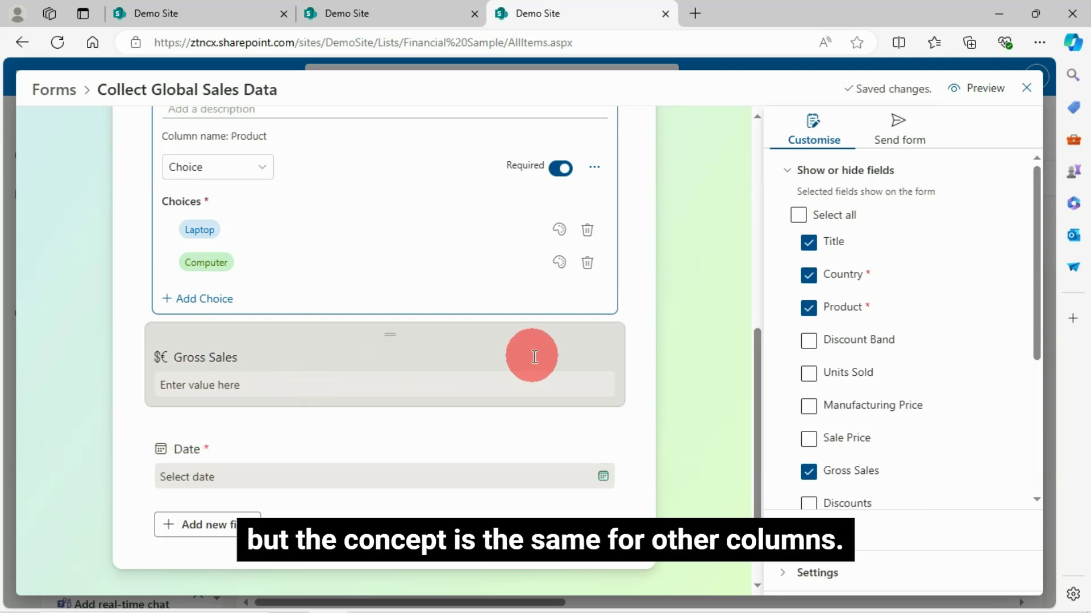
# Examine the Gross Sales field's data type and its available field actions, without applying any
pyautogui.click(534, 357)
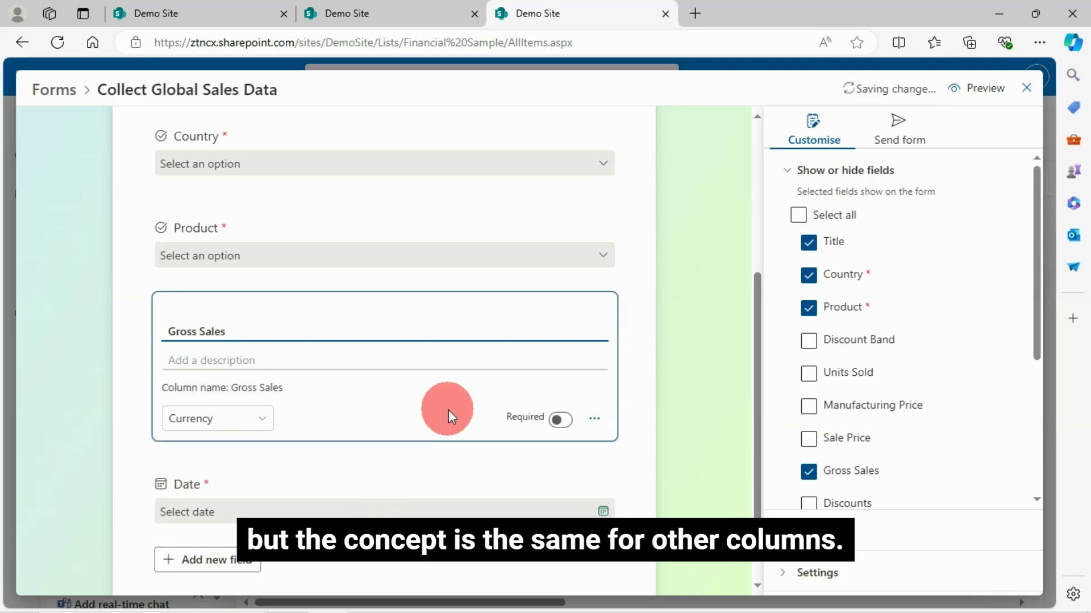
pyautogui.click(594, 418)
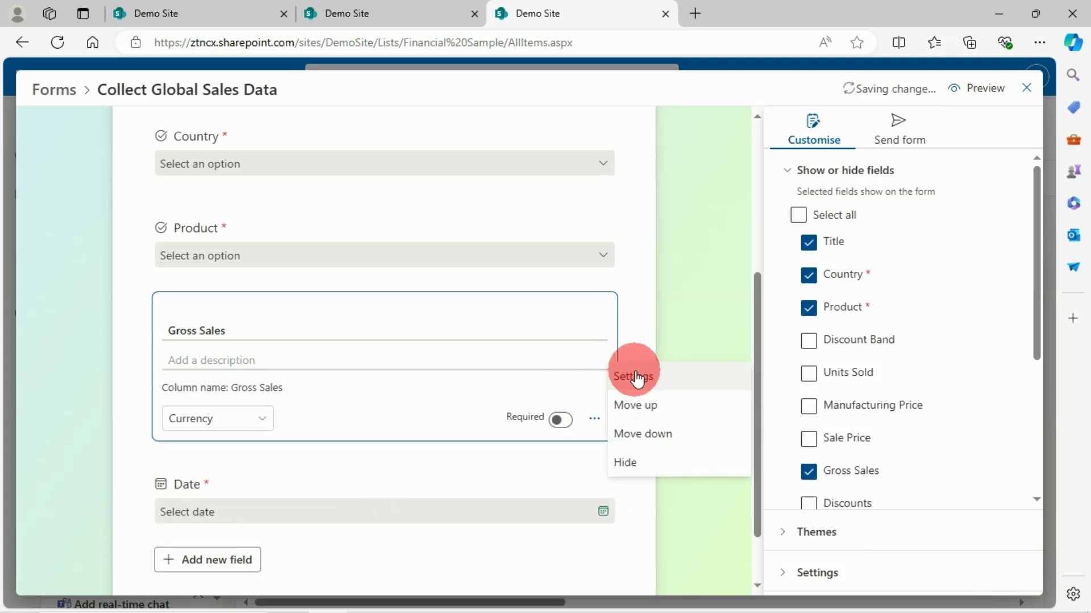
pyautogui.click(688, 263)
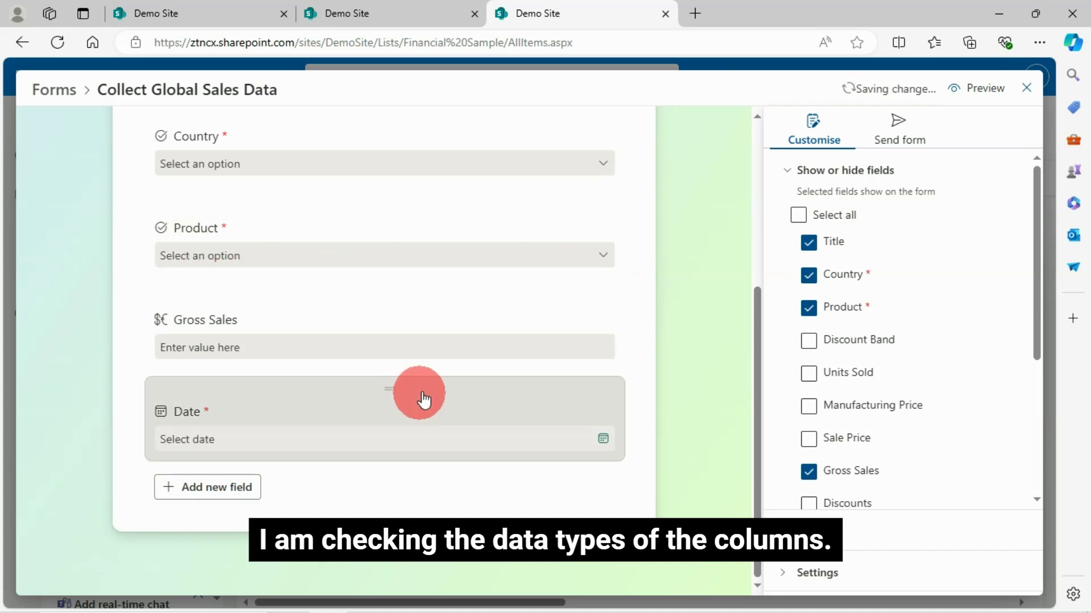
pyautogui.click(565, 321)
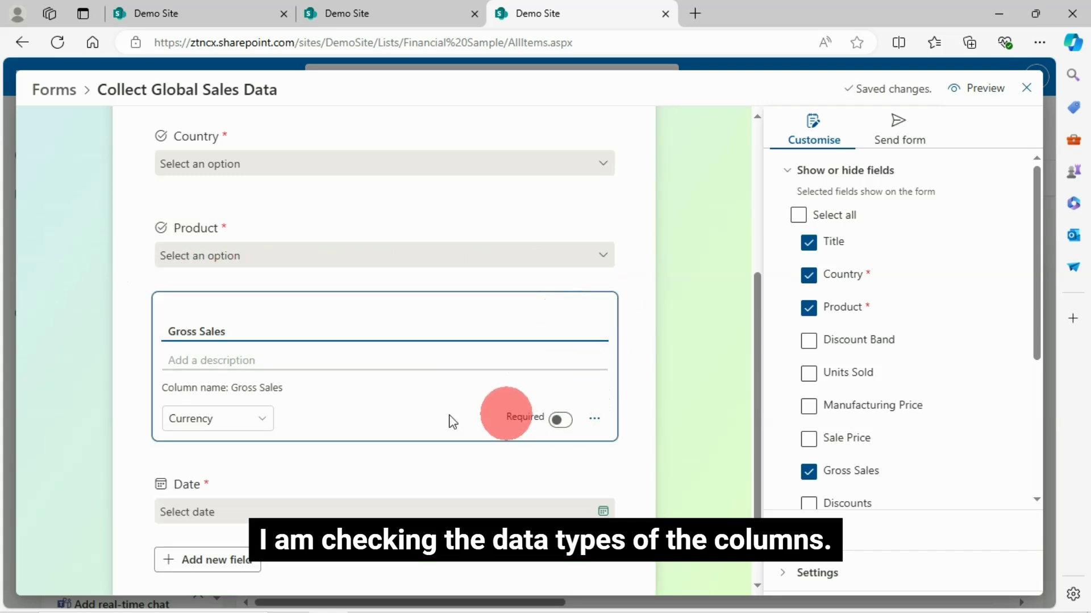
# Check the Date field's data type, include-time and required options, leaving them as they are
pyautogui.scroll(-2, 390, 475)
pyautogui.click(591, 403)
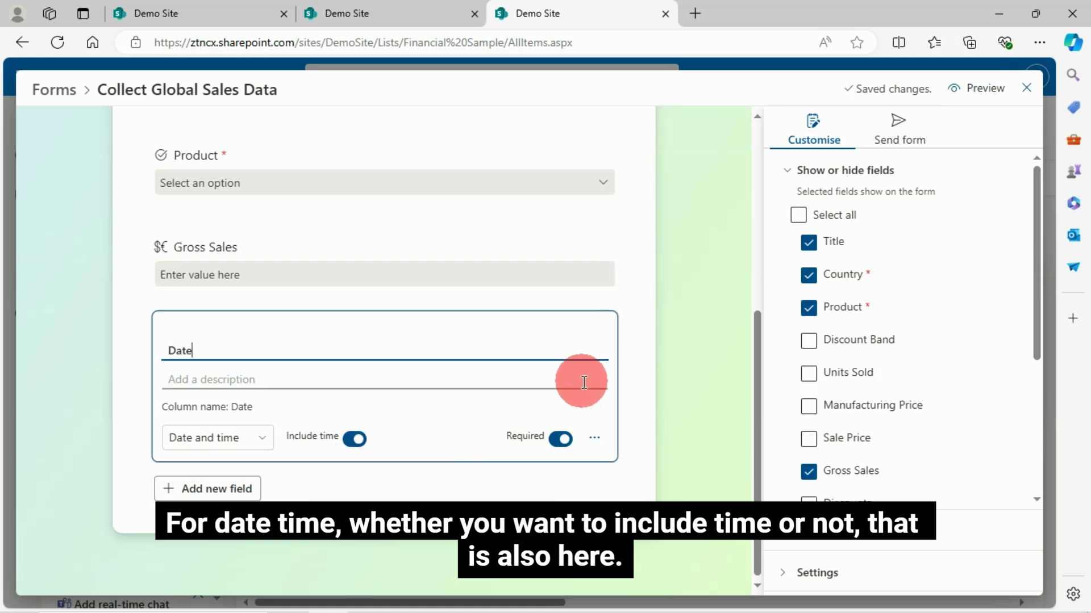
pyautogui.click(692, 214)
pyautogui.scroll(1, 693, 224)
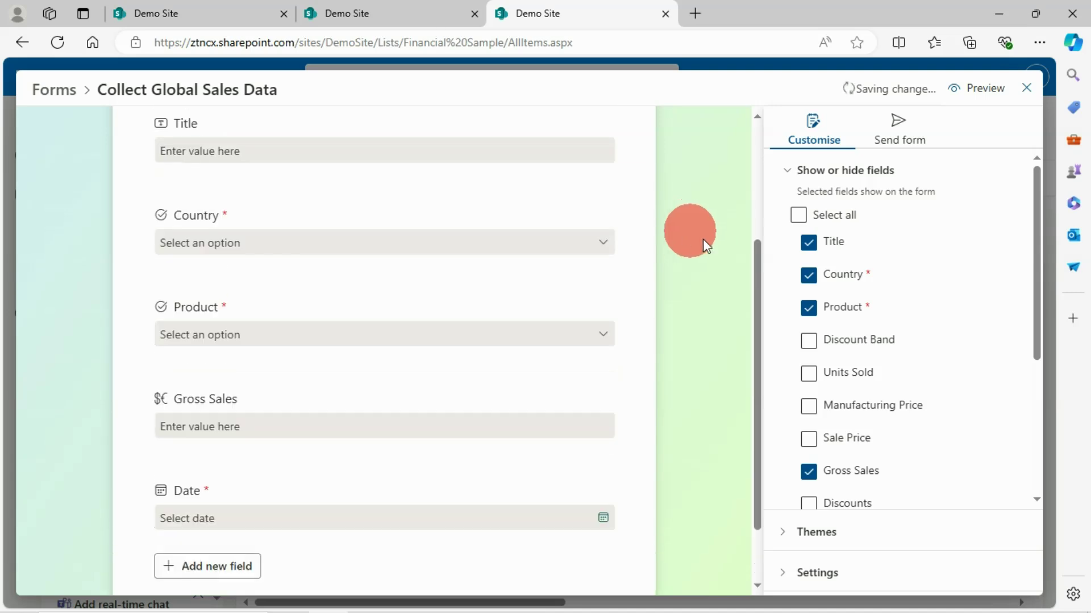
# Try the other preset themes on the form and return to the green theme
pyautogui.click(785, 170)
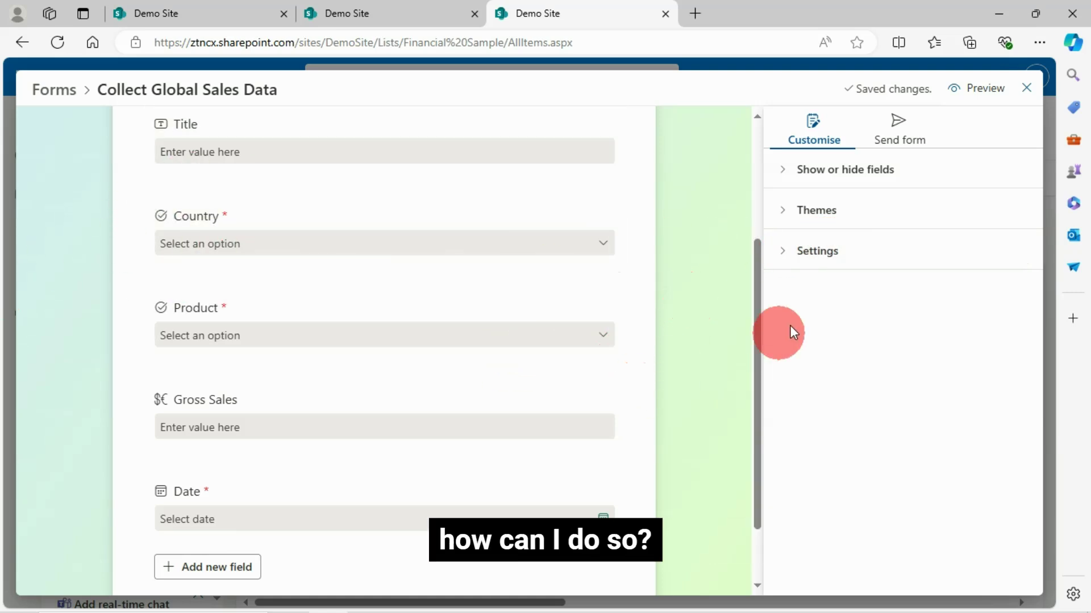
pyautogui.click(782, 224)
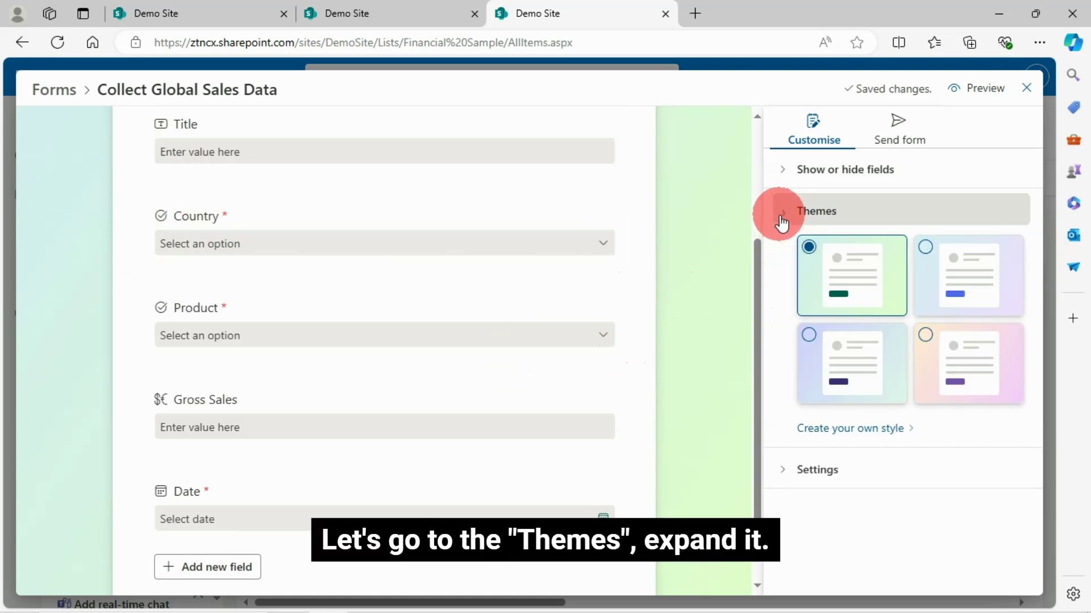
pyautogui.click(949, 275)
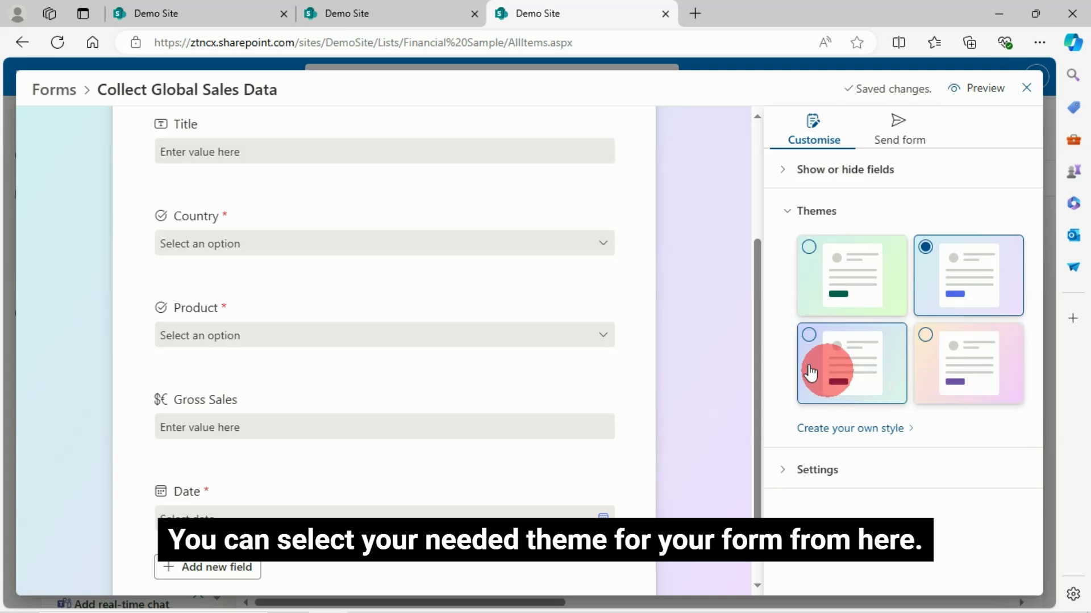
pyautogui.click(837, 372)
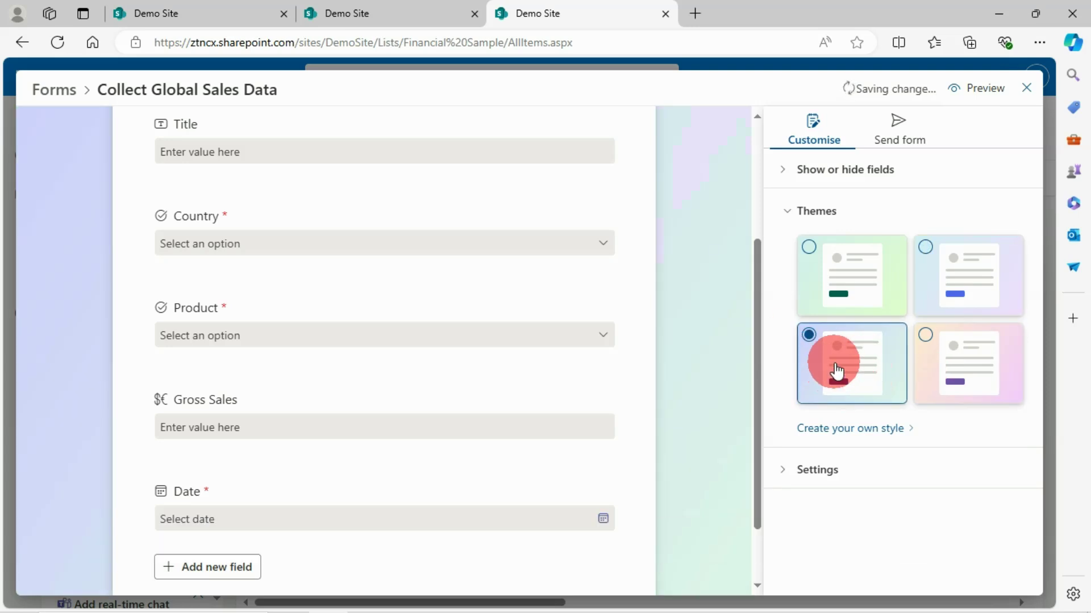
pyautogui.click(966, 362)
pyautogui.click(960, 301)
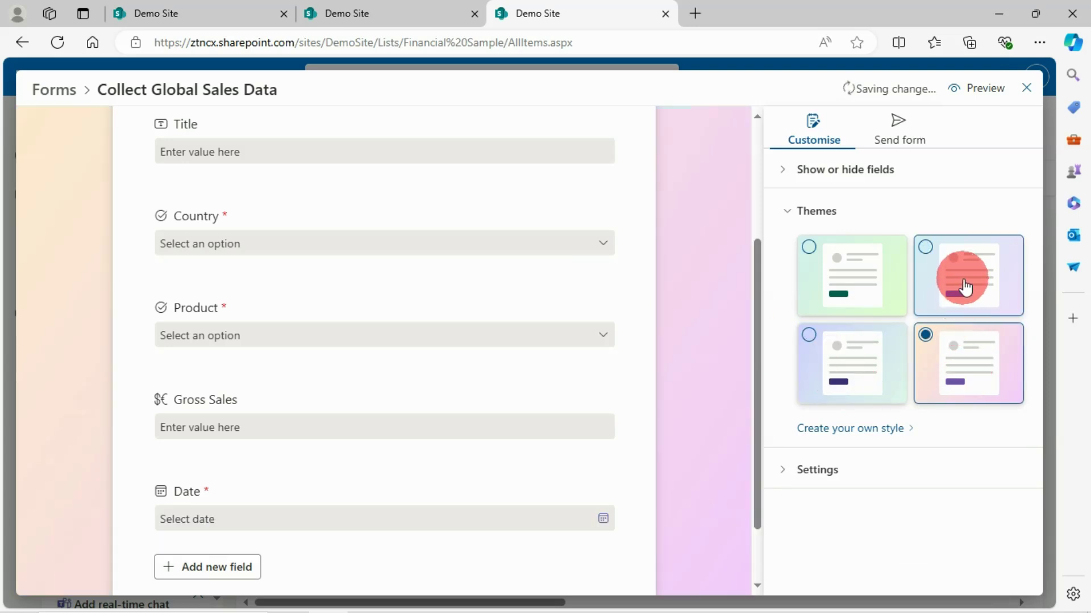
pyautogui.click(816, 254)
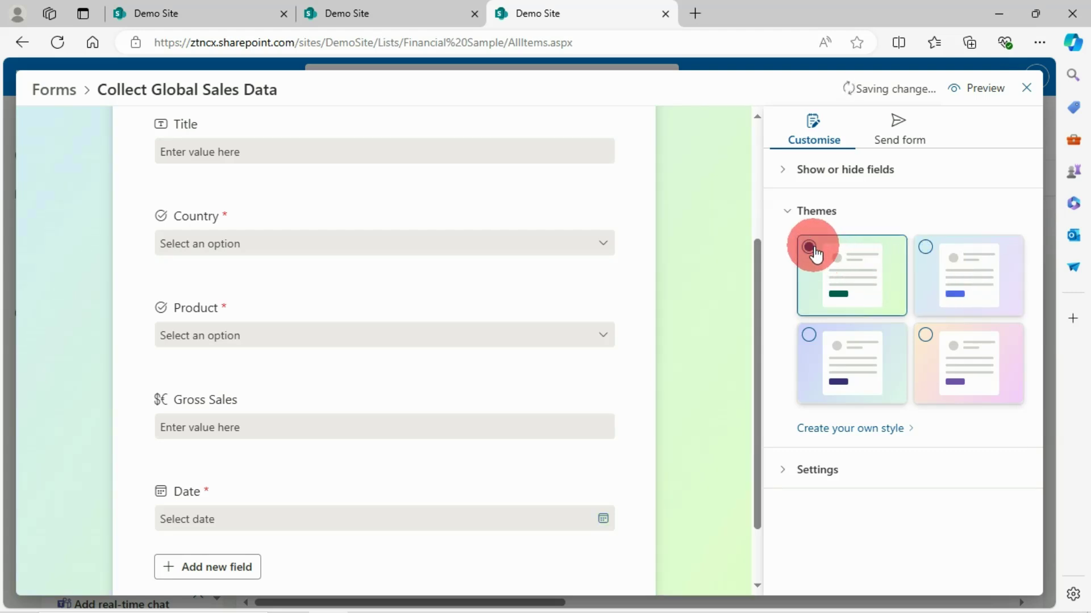
pyautogui.click(962, 263)
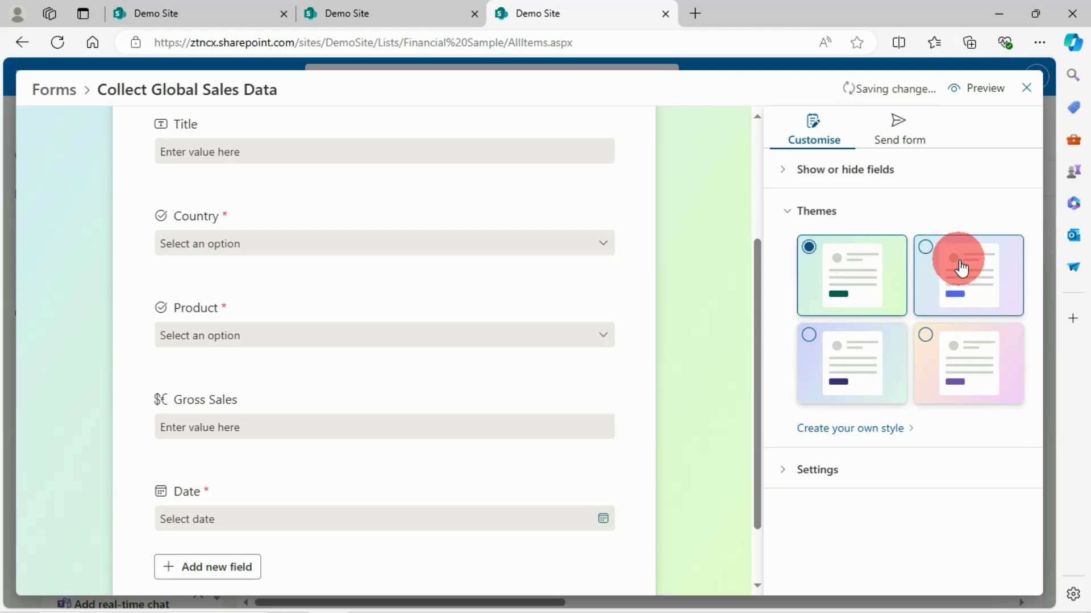
pyautogui.click(813, 253)
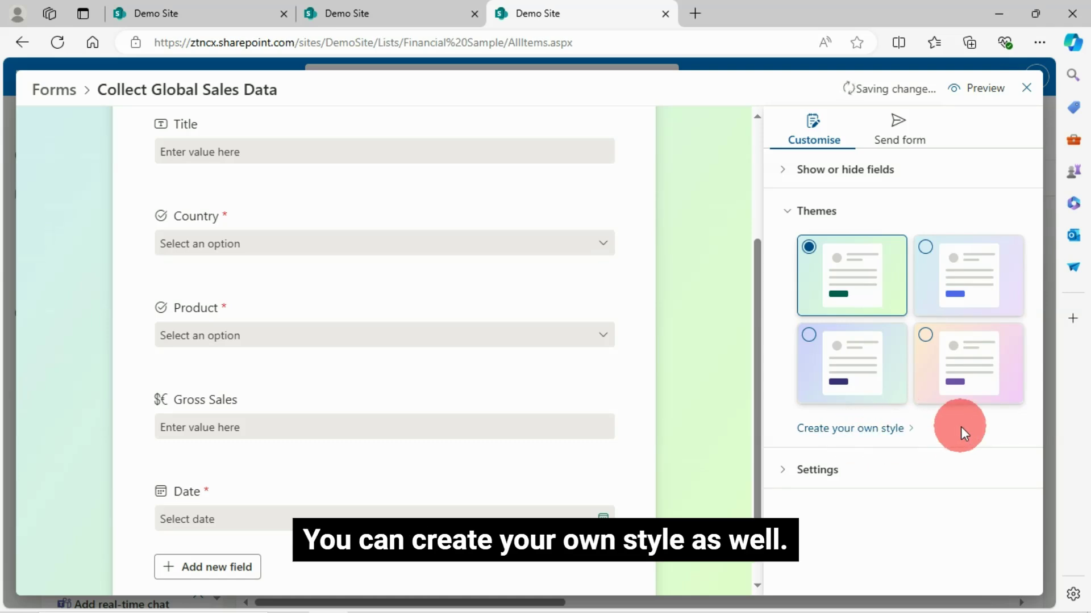
# Look through all custom style backgrounds and theme colours, and return to the preset themes without choosing one
pyautogui.click(904, 430)
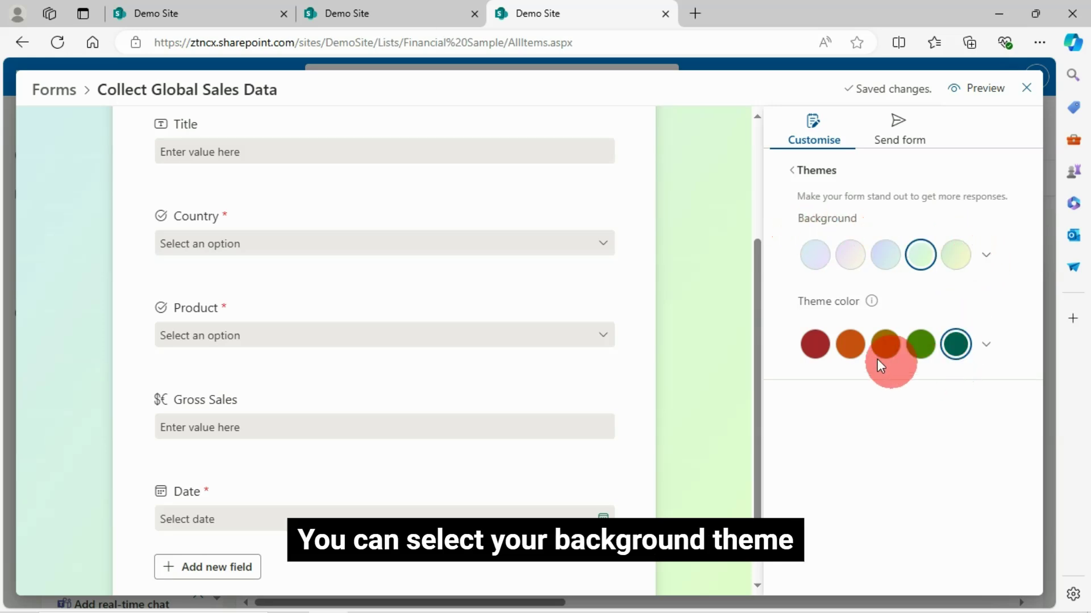
pyautogui.click(984, 343)
pyautogui.click(988, 267)
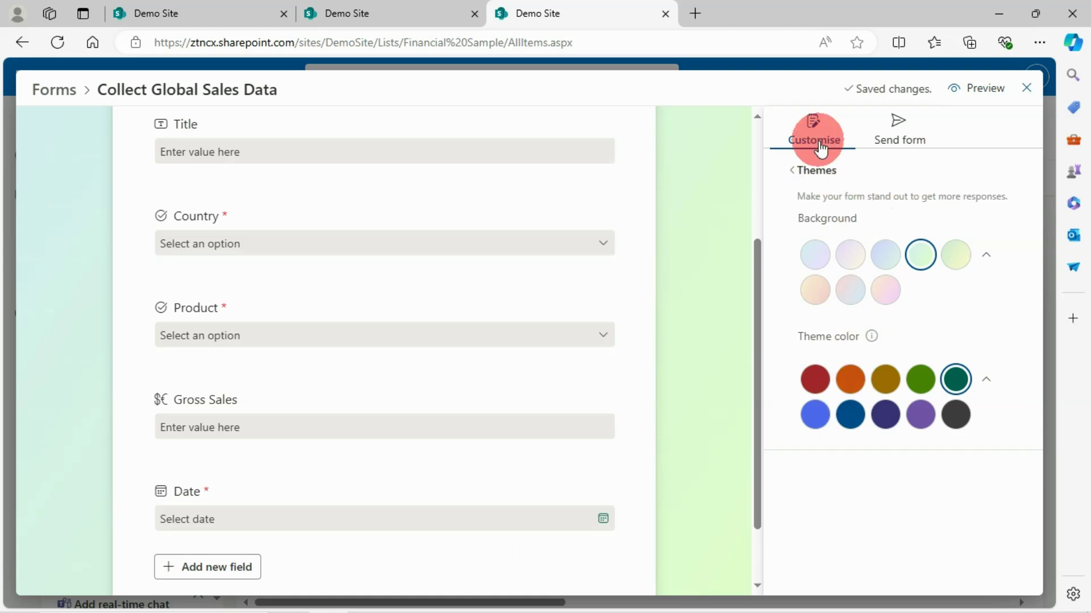
pyautogui.click(792, 171)
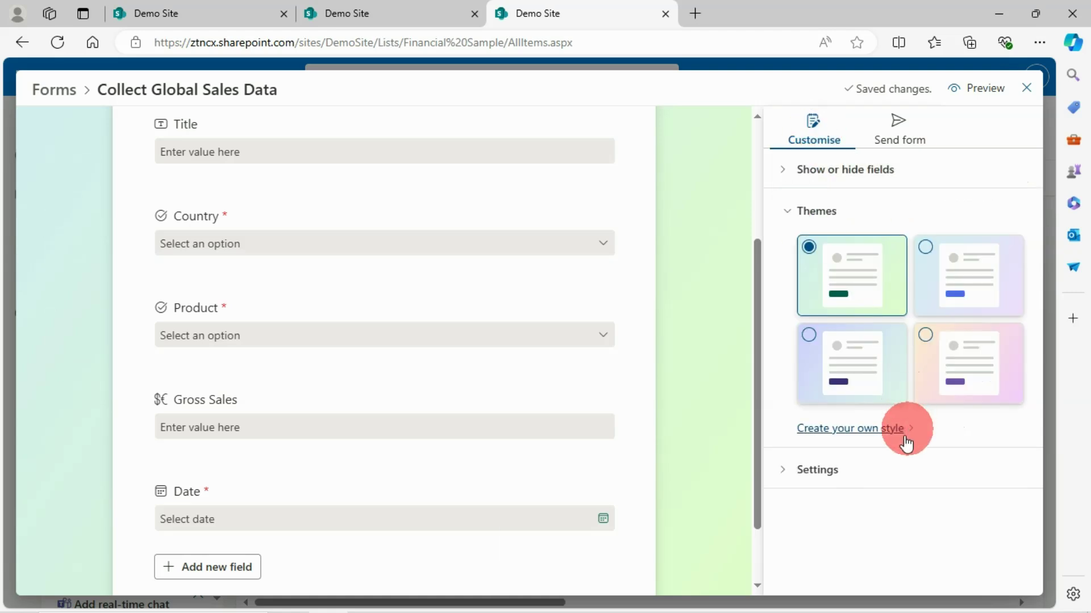
# Stop the form from accepting responses in its settings
pyautogui.click(787, 470)
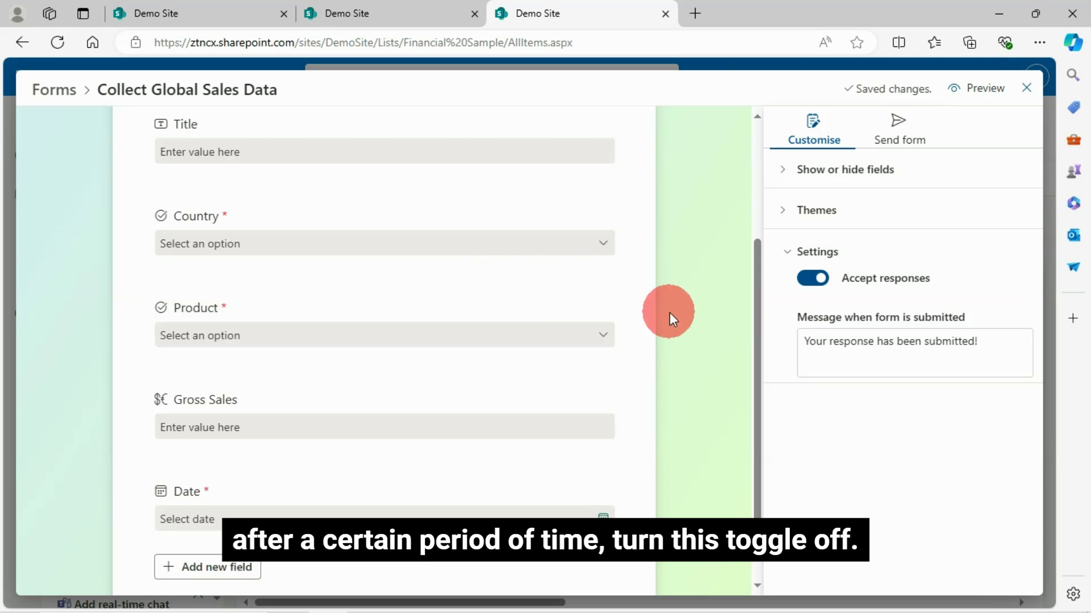
pyautogui.click(811, 278)
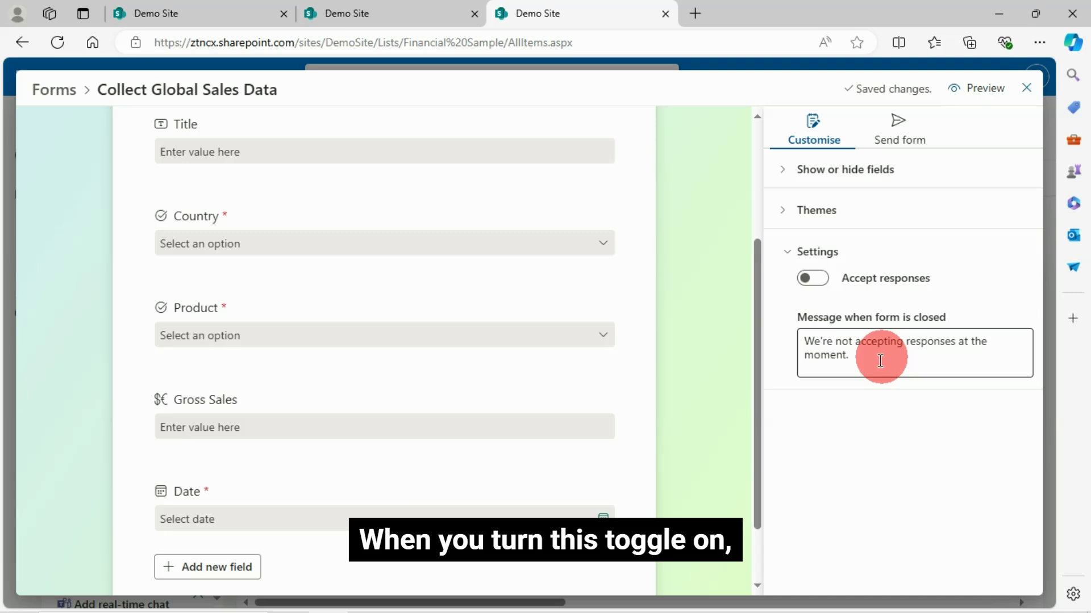
# Let the form accept responses again and collapse its settings section
pyautogui.click(811, 279)
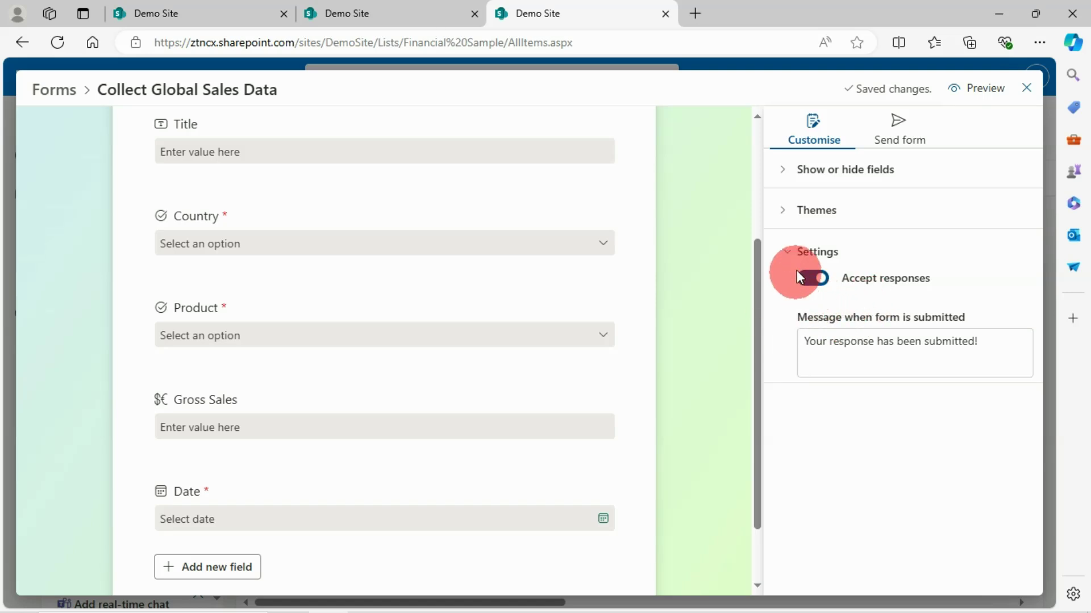
pyautogui.click(787, 251)
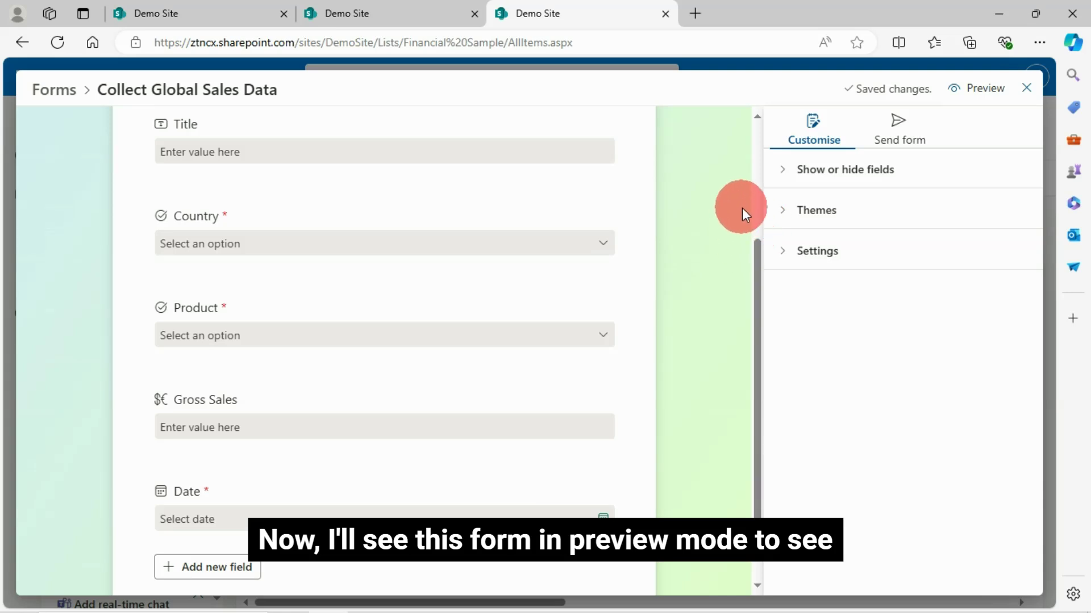
# Preview the Collect Global Sales Data form and review its title, description and all fields as a respondent sees them
pyautogui.click(982, 94)
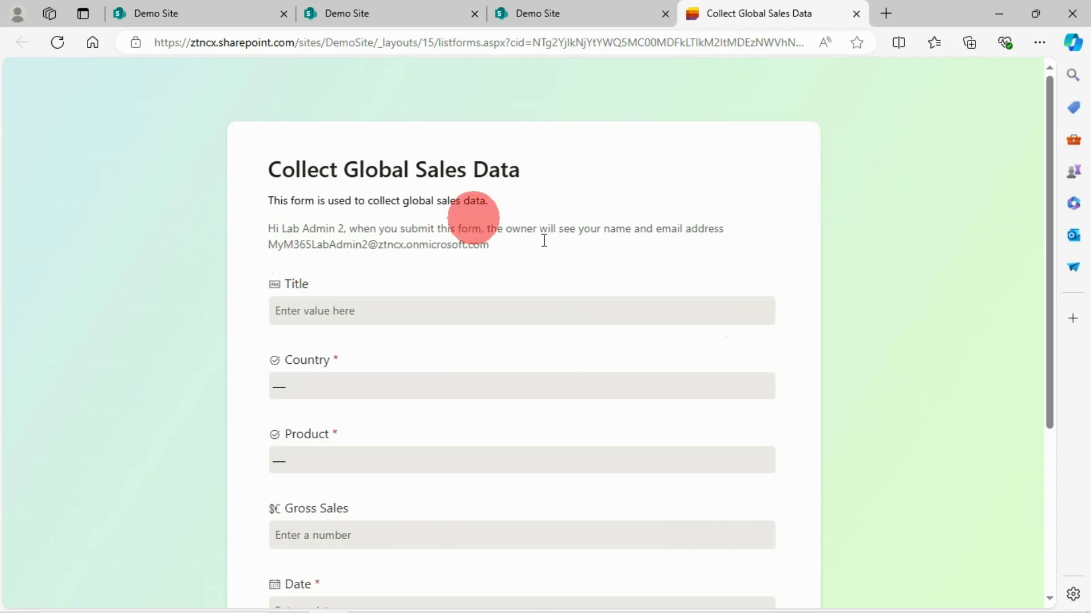
pyautogui.scroll(-3, 574, 364)
pyautogui.scroll(4, 568, 372)
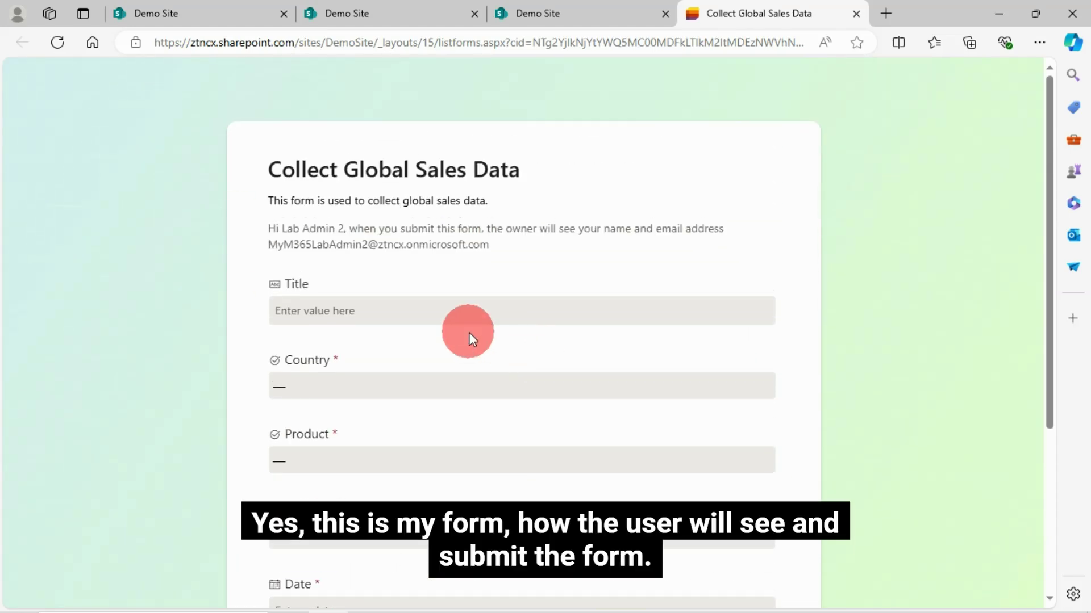
pyautogui.moveTo(262, 175); pyautogui.dragTo(535, 171)
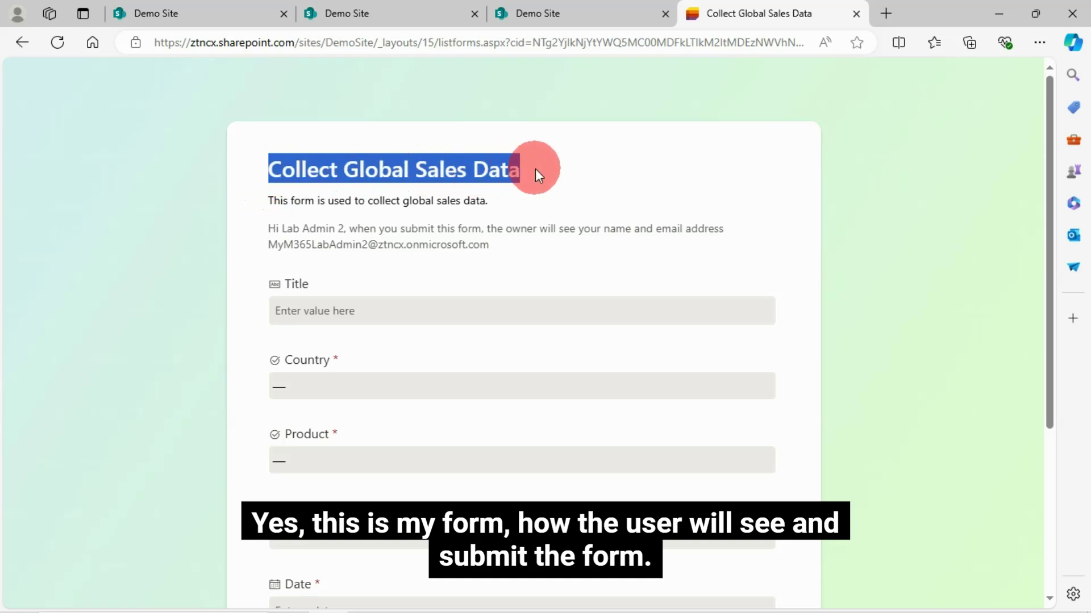
pyautogui.click(273, 205)
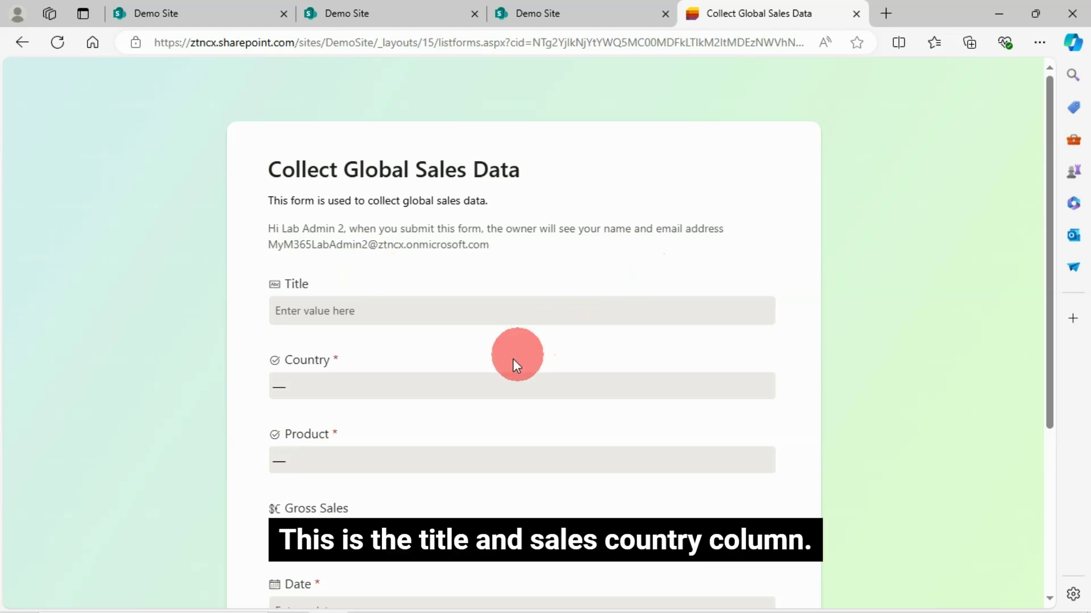
pyautogui.scroll(-1, 354, 356)
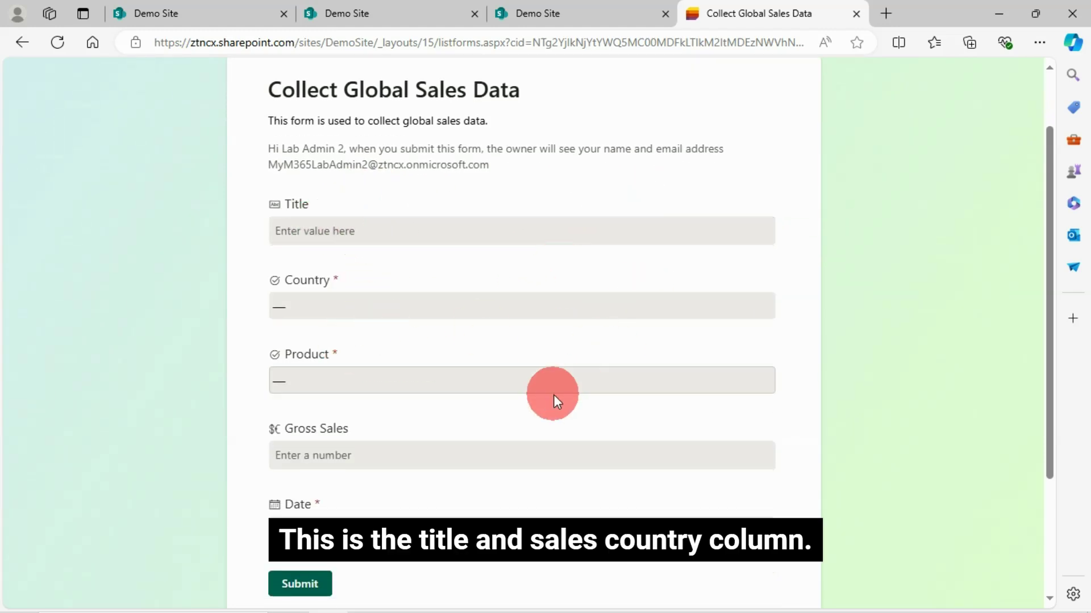
pyautogui.scroll(-1, 578, 391)
pyautogui.scroll(-1, 578, 391)
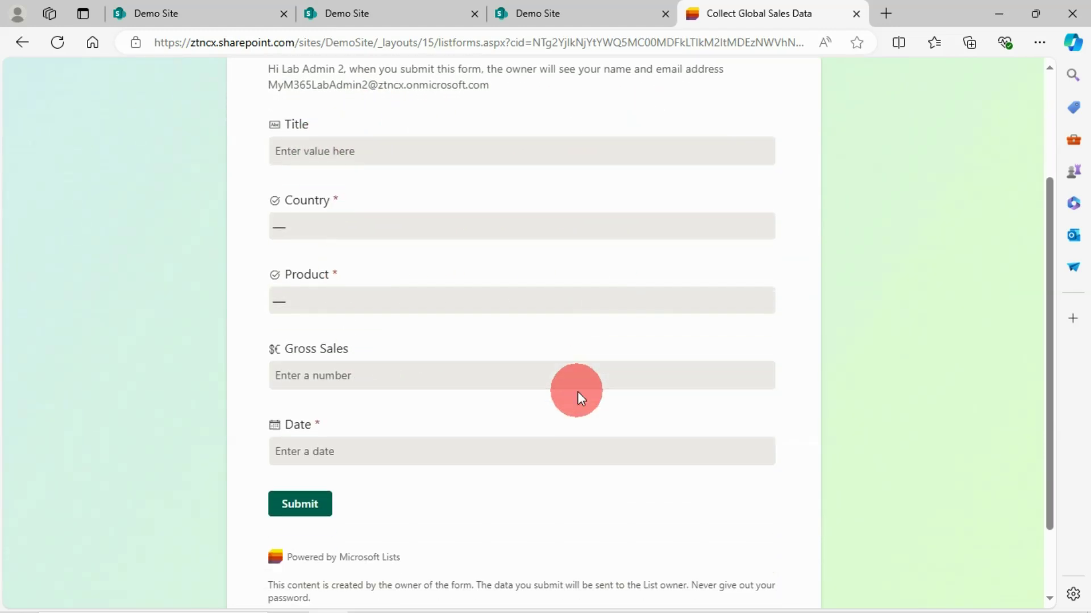
pyautogui.scroll(1, 578, 391)
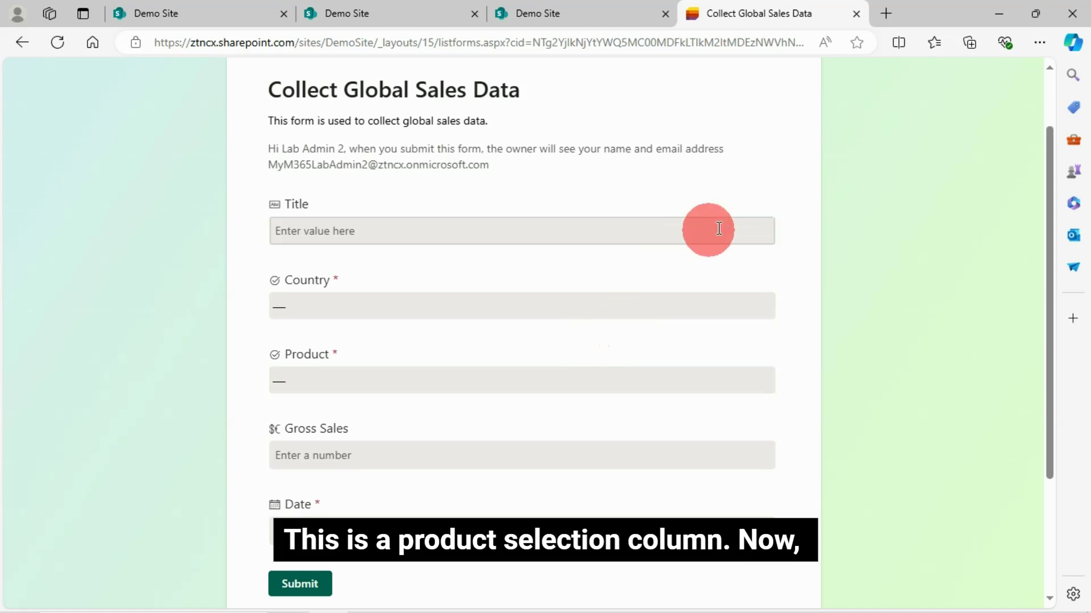
# Return to the form editor and copy the form's sharing link
pyautogui.click(568, 15)
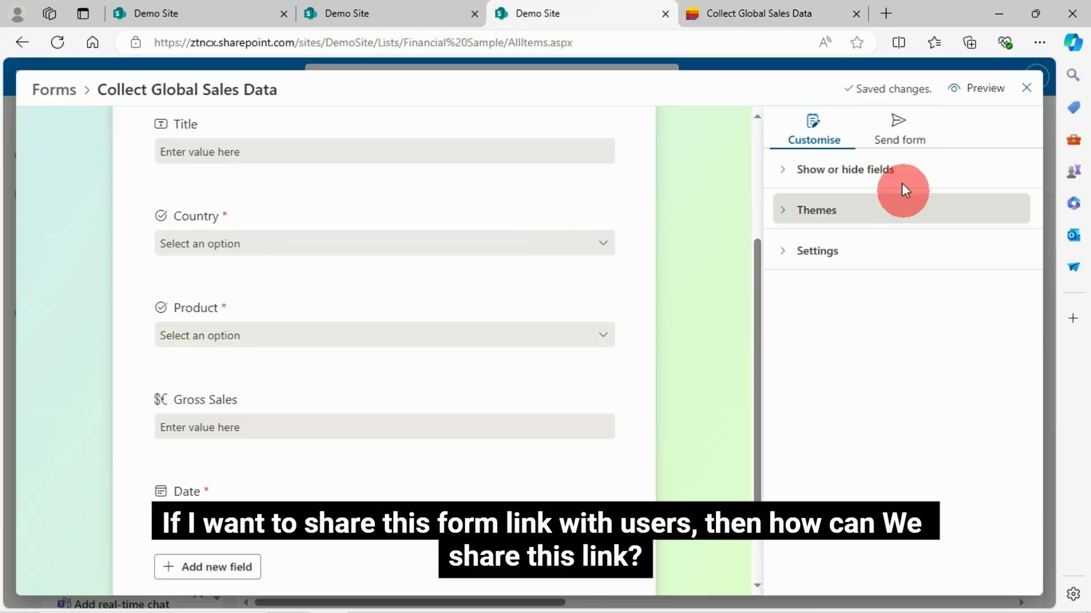
pyautogui.click(899, 132)
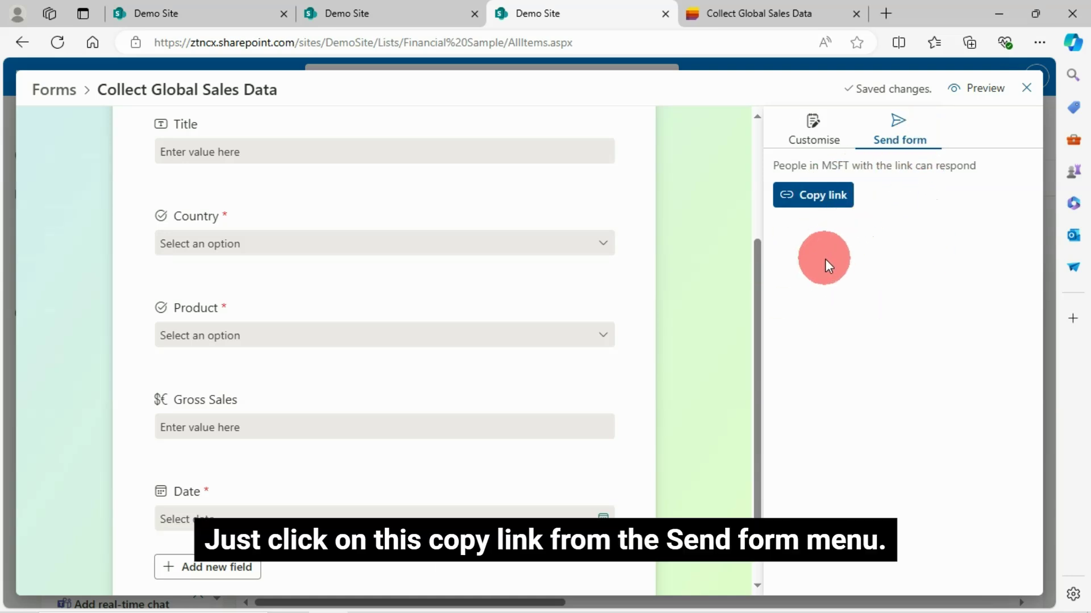
pyautogui.click(816, 209)
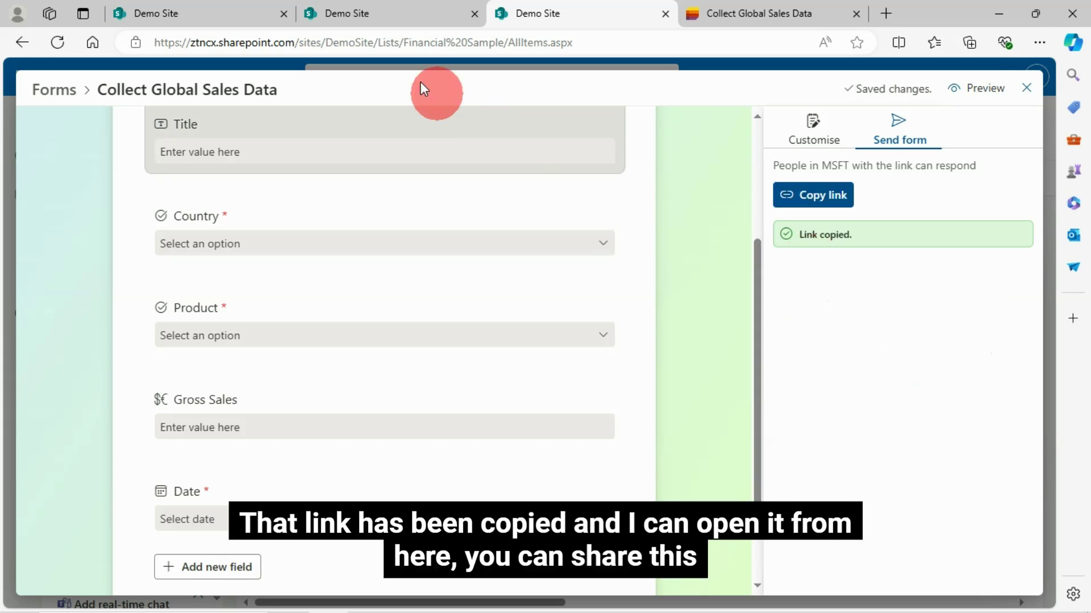
# Open the copied form link in the second Demo Site browser tab and look over the form
pyautogui.click(386, 13)
pyautogui.click(364, 40)
pyautogui.hotkey('ctrl', 'v')
pyautogui.press('Return')
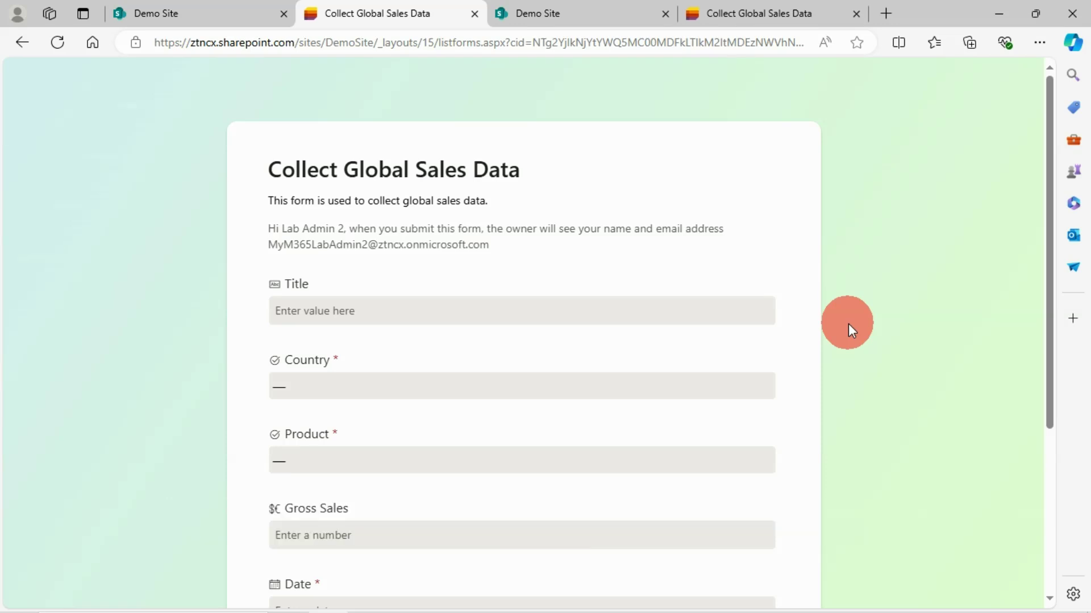
pyautogui.scroll(-3, 841, 370)
pyautogui.scroll(1, 841, 369)
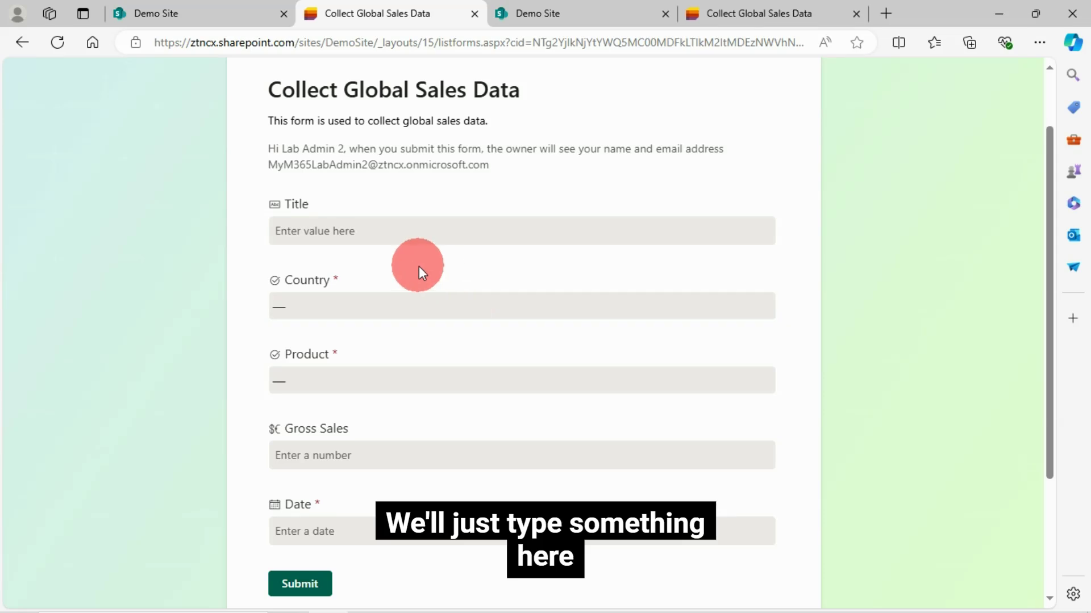
# Enter "Demo sales data 2" as the response's Title
pyautogui.click(350, 230)
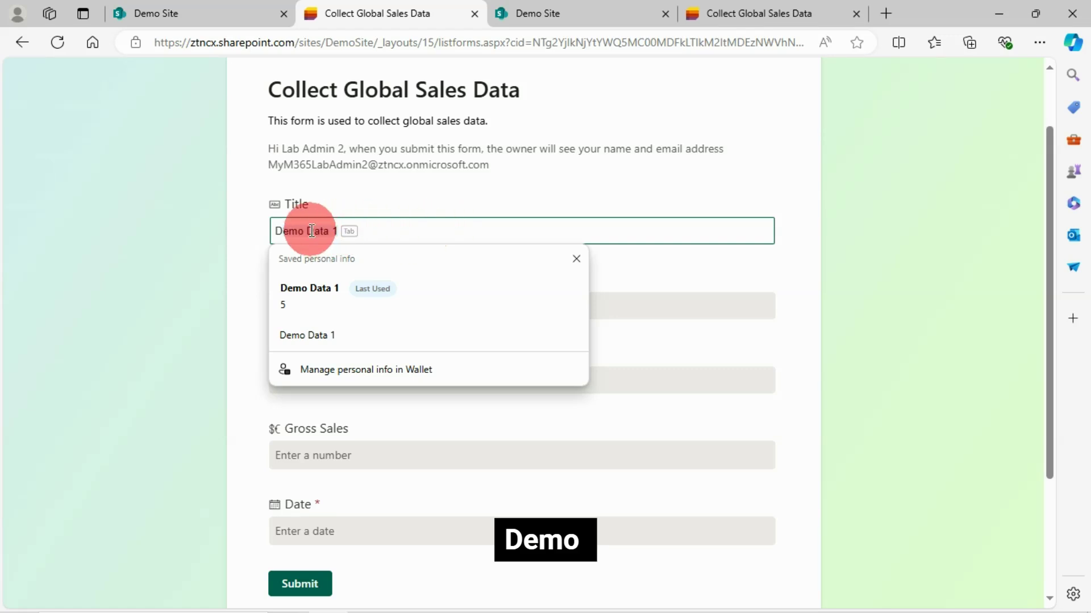
pyautogui.press('BackSpace')
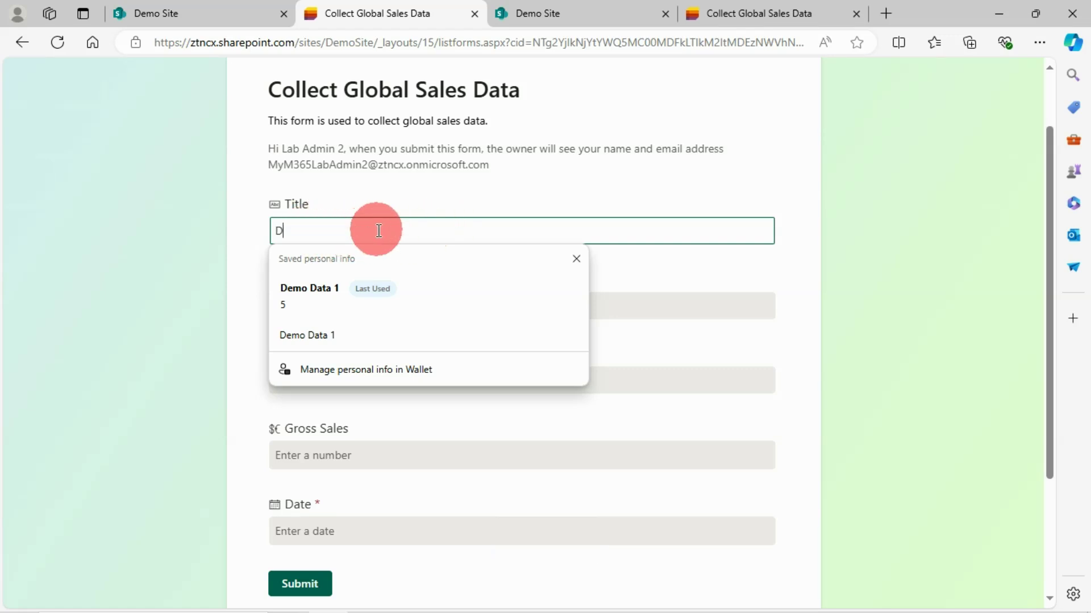
pyautogui.write('emo sales')
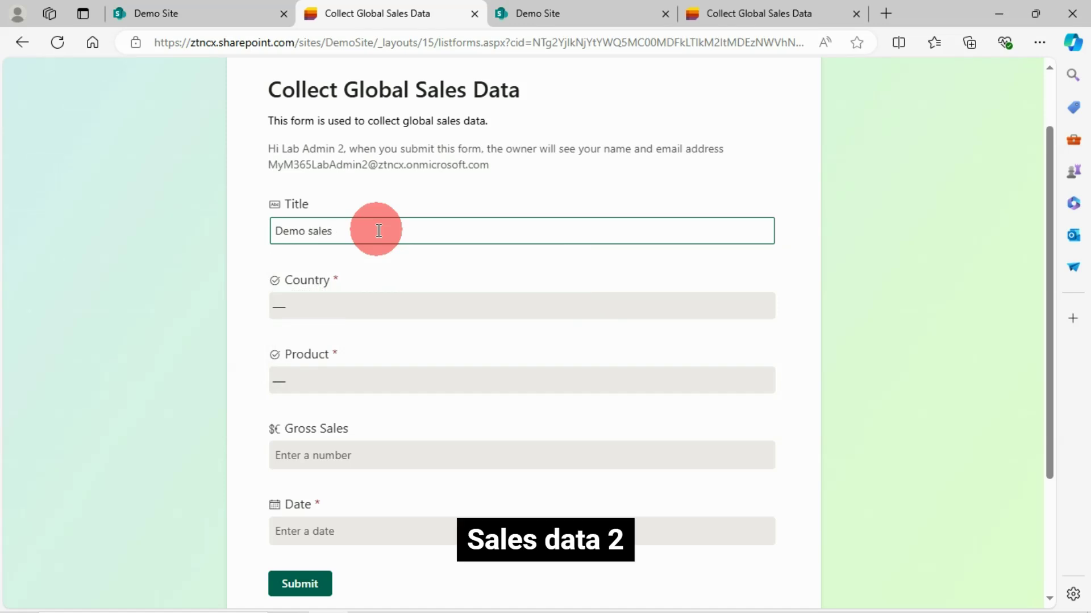
pyautogui.write(' data 2')
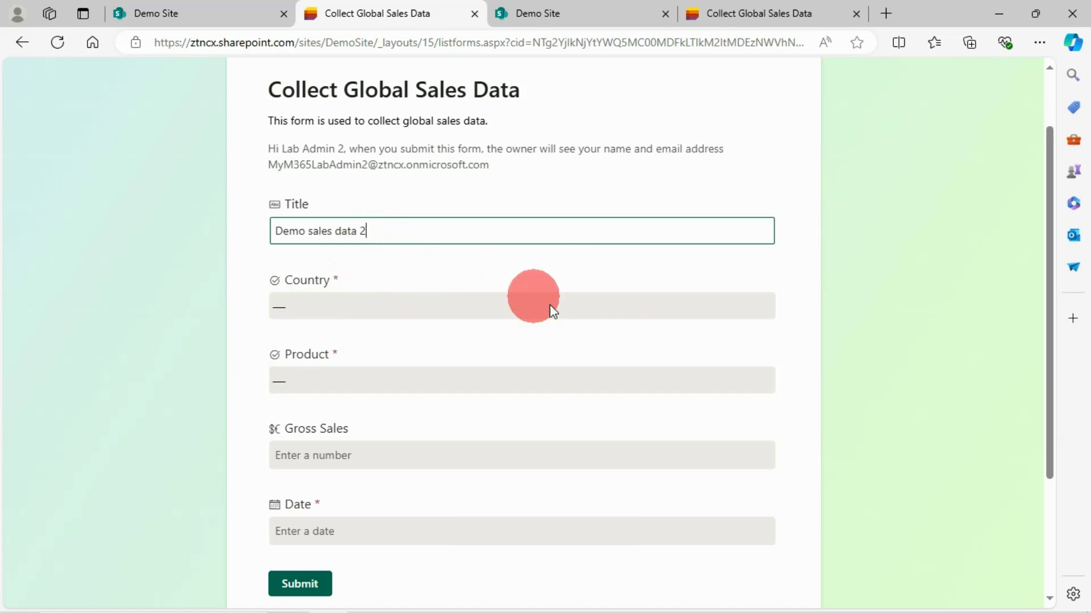
# Choose Australia as the Country and Computer as the Product
pyautogui.click(421, 315)
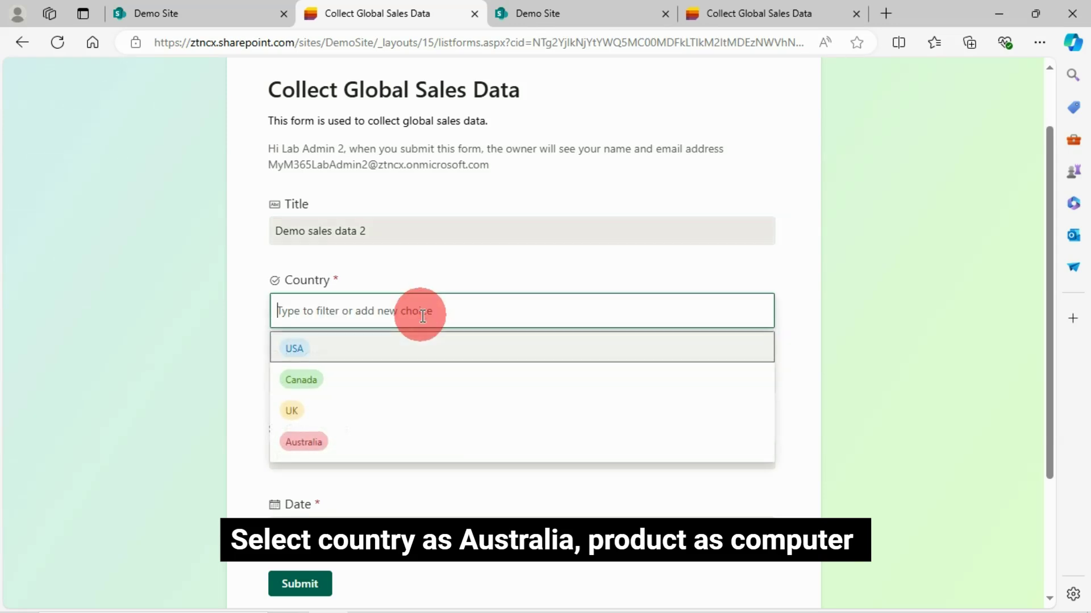
pyautogui.click(315, 443)
pyautogui.click(404, 382)
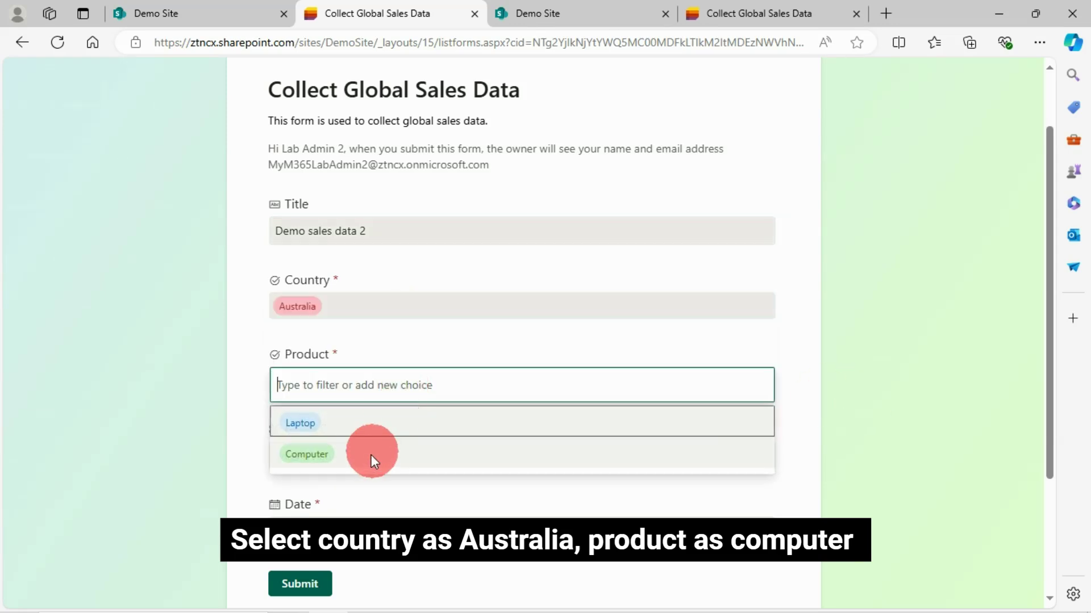
pyautogui.click(336, 454)
# Set Gross Sales to 50000 and the Date to 8/15/2024 12:00 AM
pyautogui.scroll(-2, 709, 455)
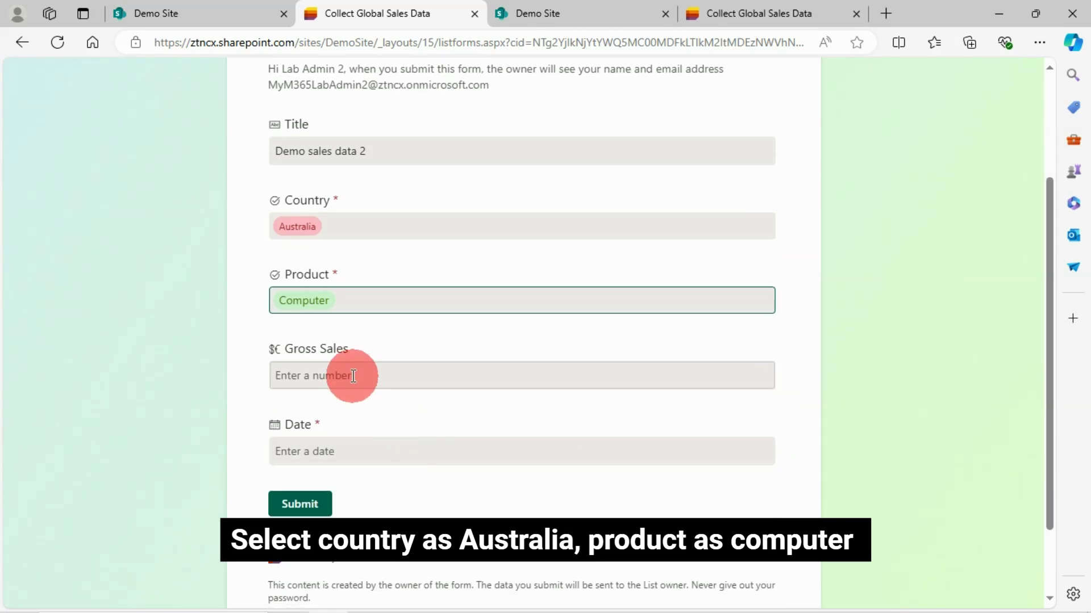
pyautogui.click(353, 376)
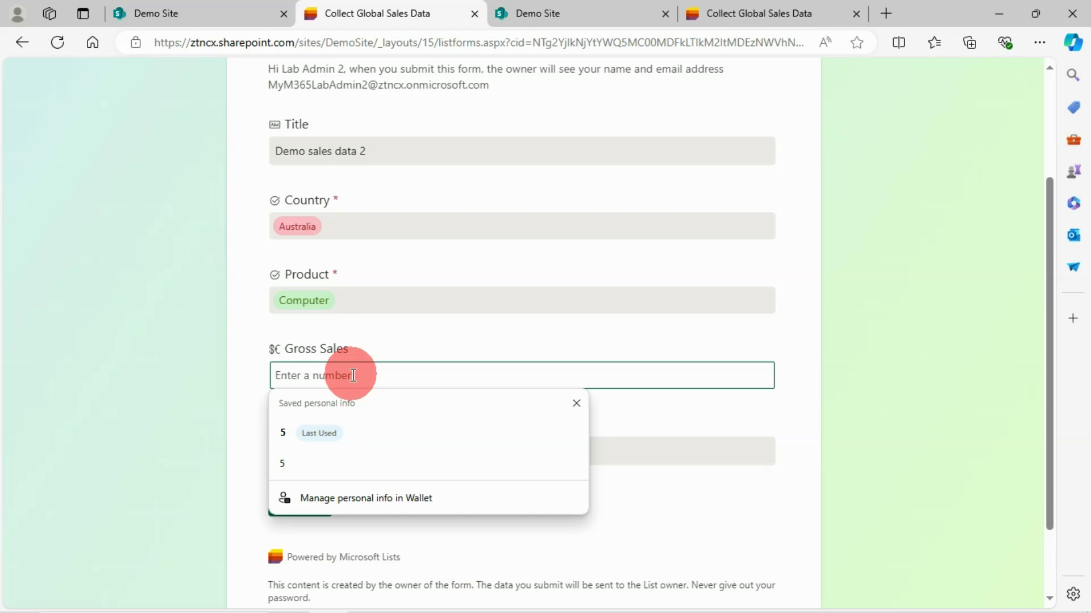
pyautogui.write('50000')
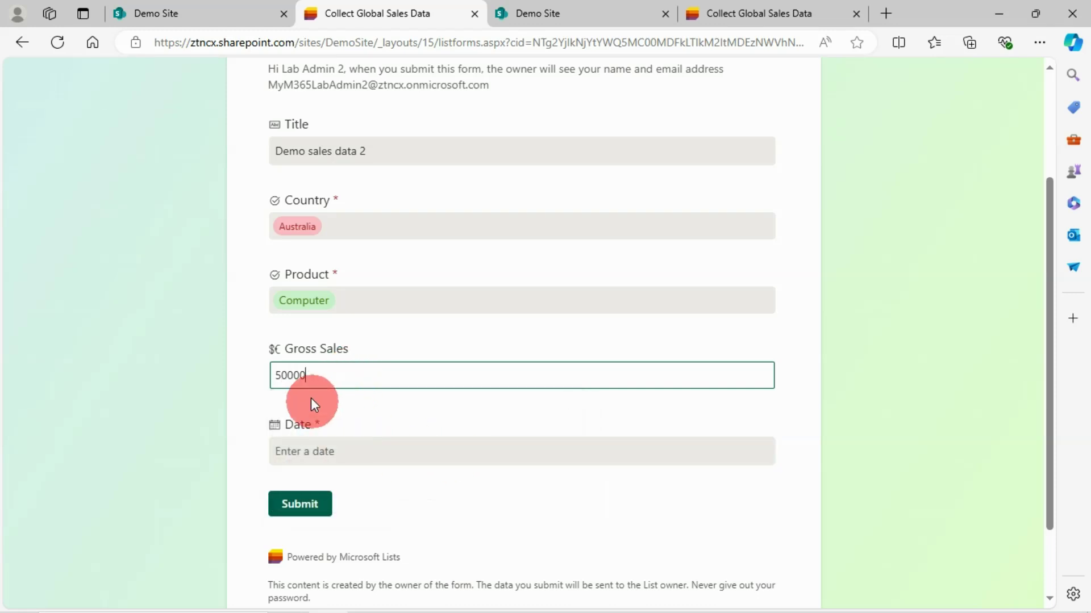
pyautogui.click(378, 456)
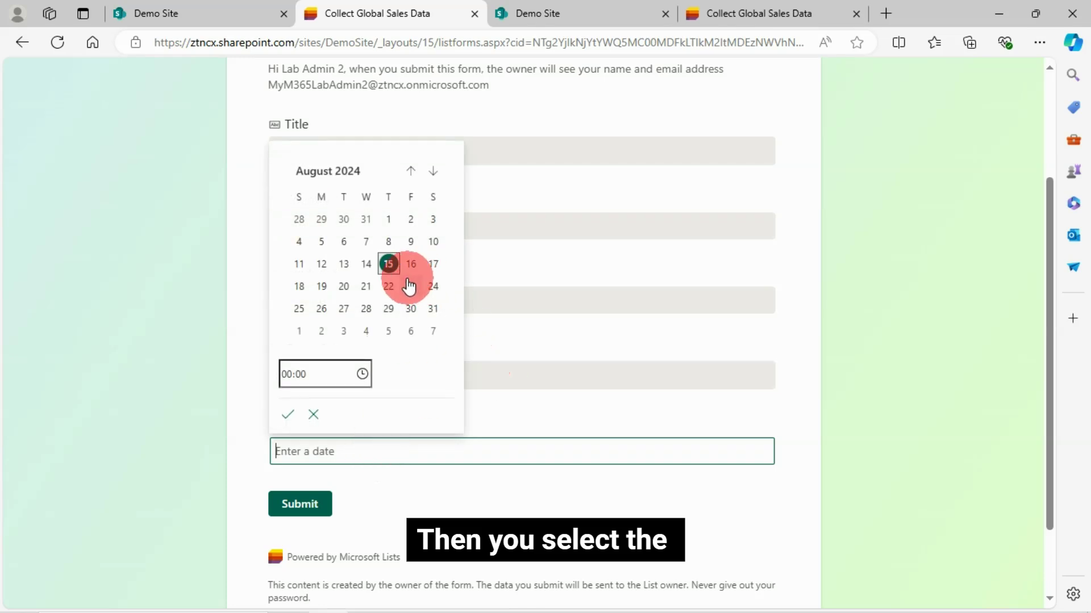
pyautogui.click(389, 264)
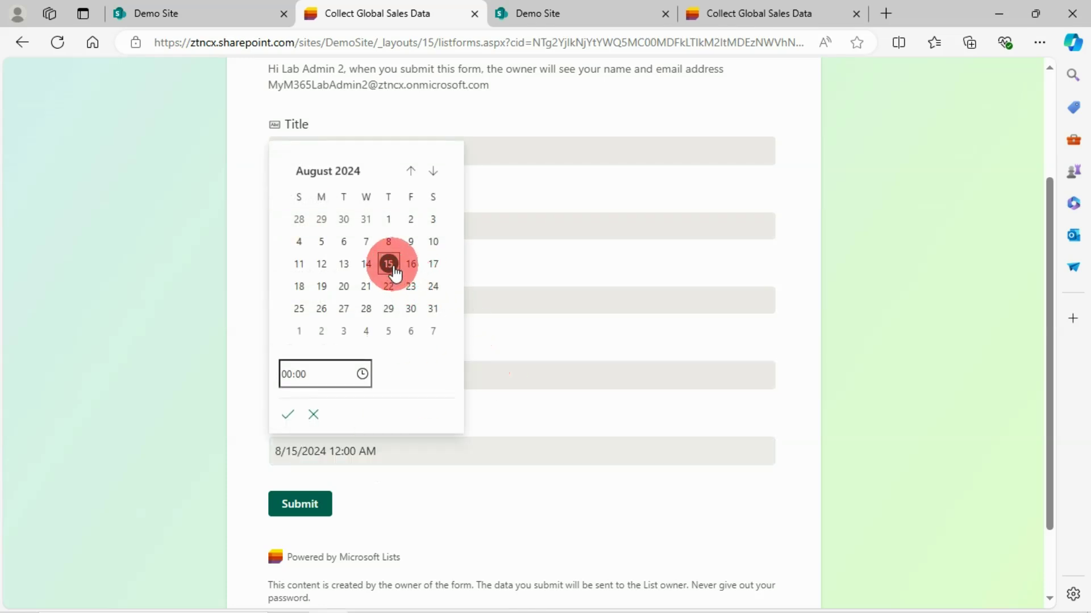
pyautogui.click(288, 414)
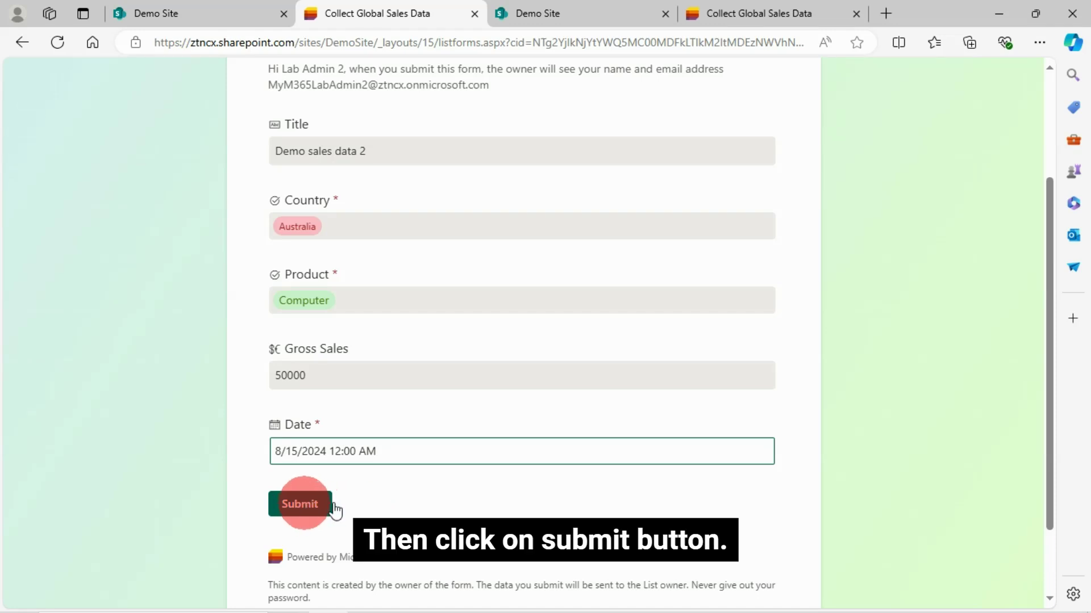
# Submit the response and follow the offer to make your own form with Microsoft Lists
pyautogui.scroll(-2, 370, 500)
pyautogui.click(310, 426)
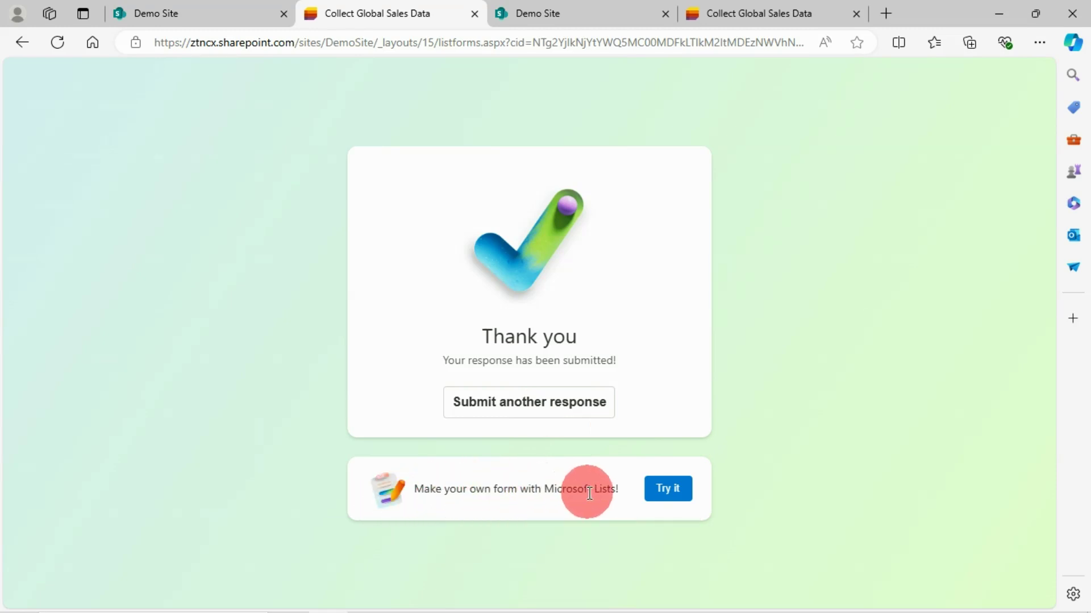
pyautogui.click(679, 493)
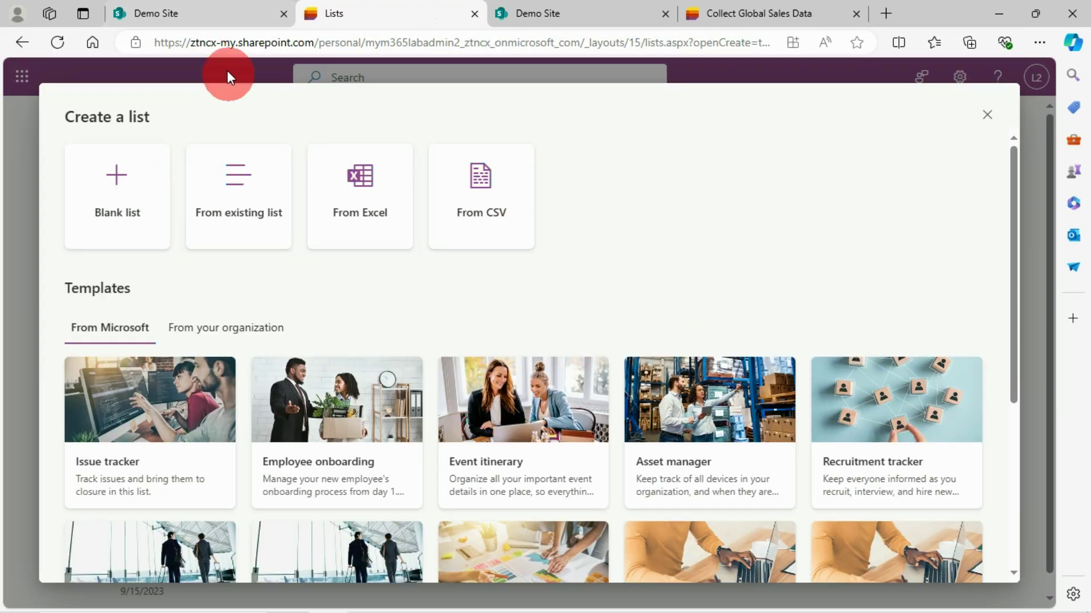
# Filter the Financial Sample list to the Country Australia and check the submitted Demo sales data 2 item
pyautogui.click(203, 15)
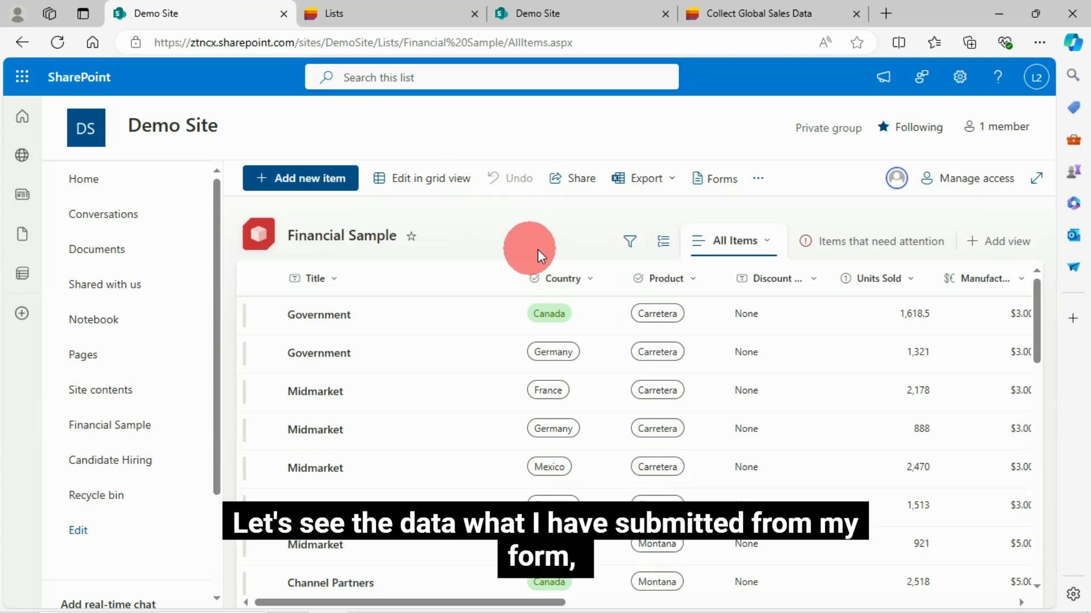
pyautogui.click(591, 275)
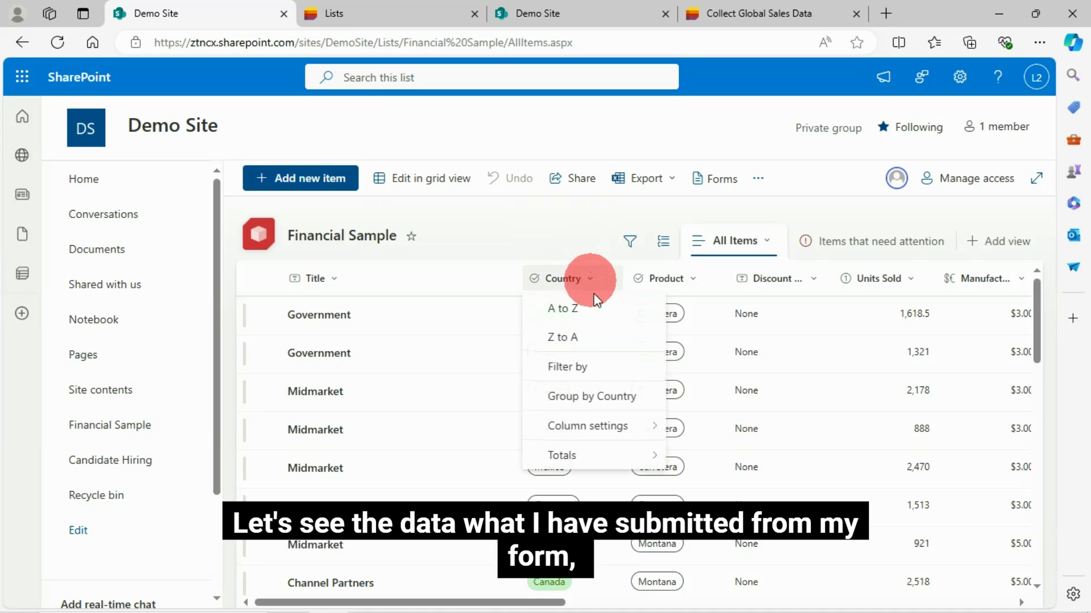
pyautogui.click(582, 365)
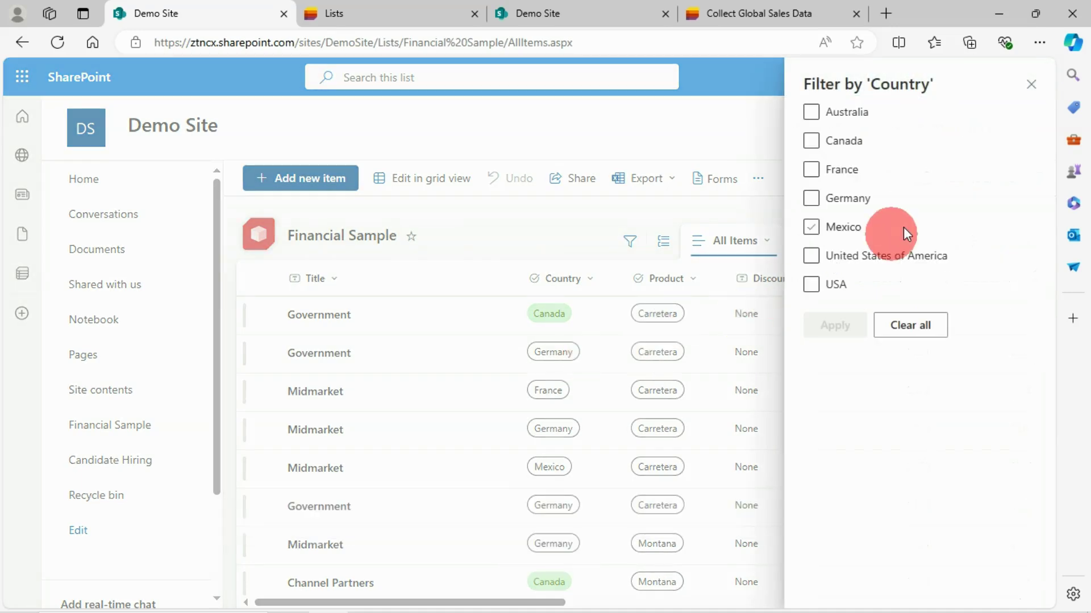
pyautogui.click(843, 227)
pyautogui.click(828, 116)
pyautogui.click(847, 322)
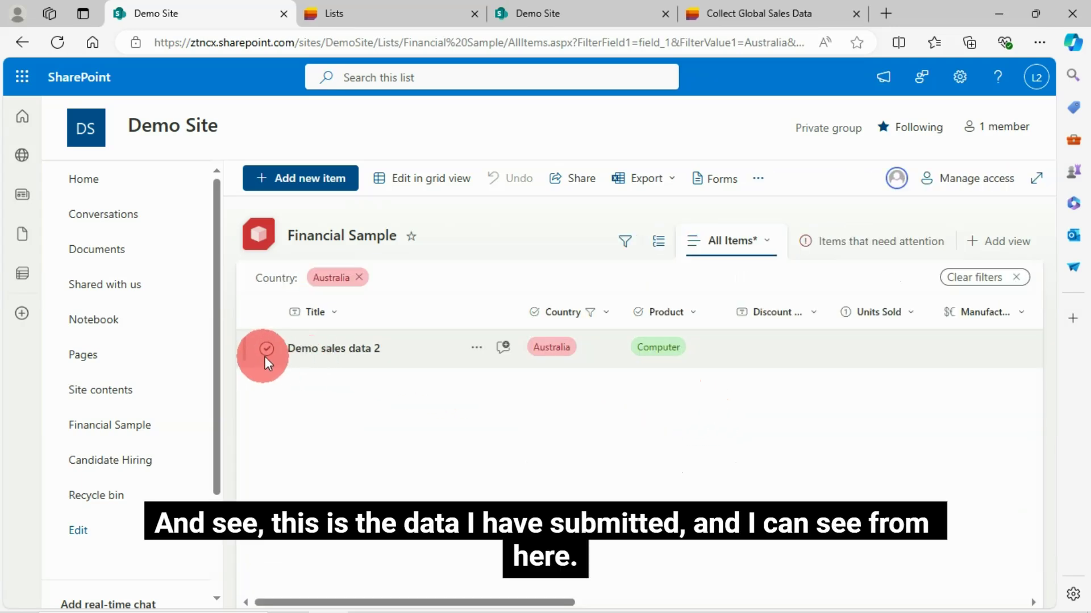
pyautogui.click(267, 351)
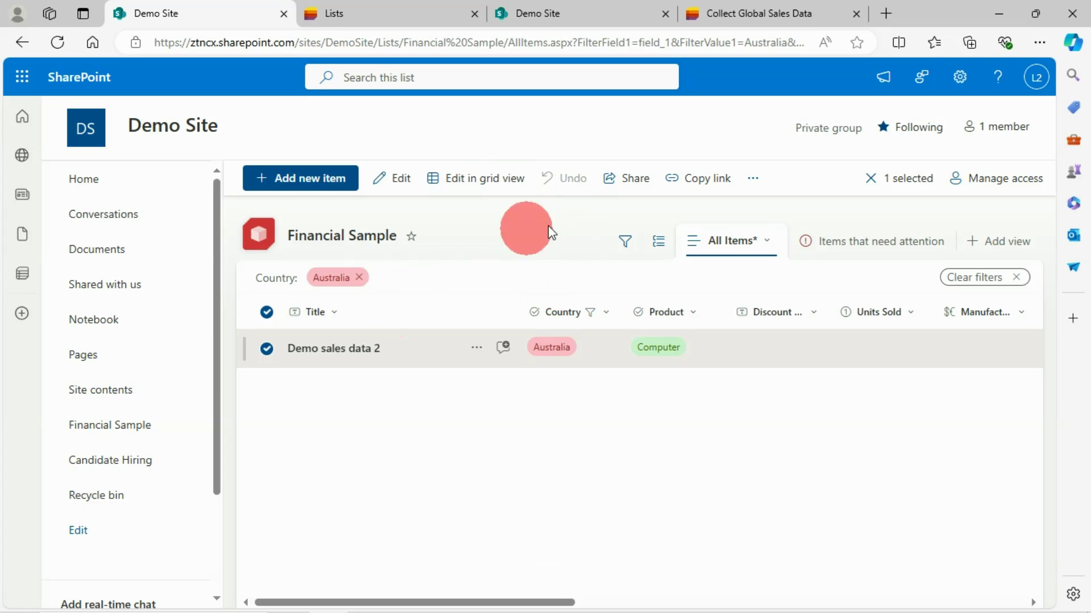
pyautogui.click(266, 312)
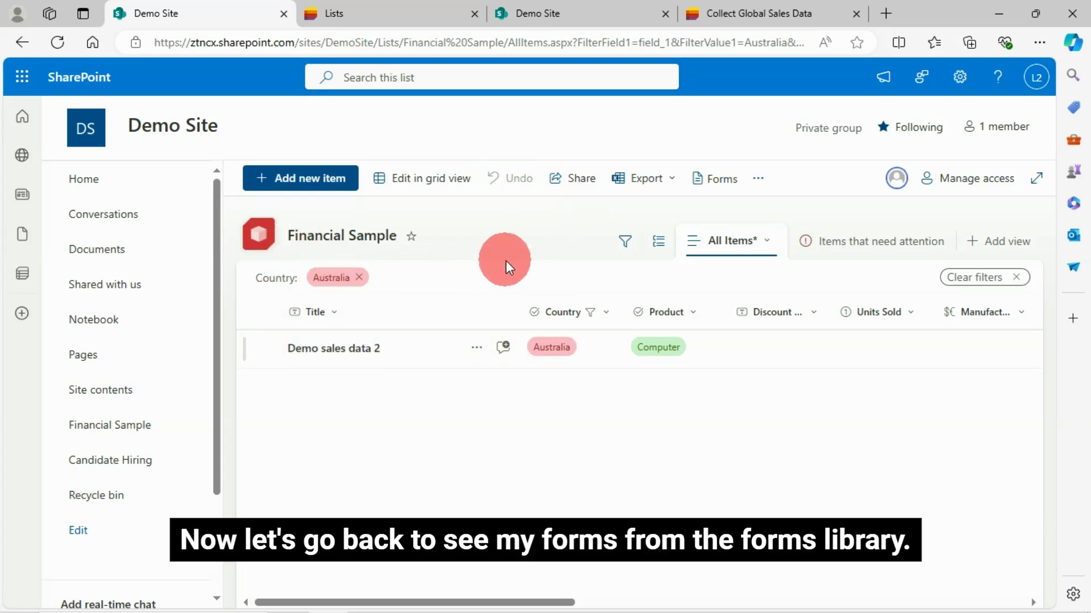
# Open the Financial Sample list's forms and show the options available for the Collect Global Sales Data form
pyautogui.click(716, 178)
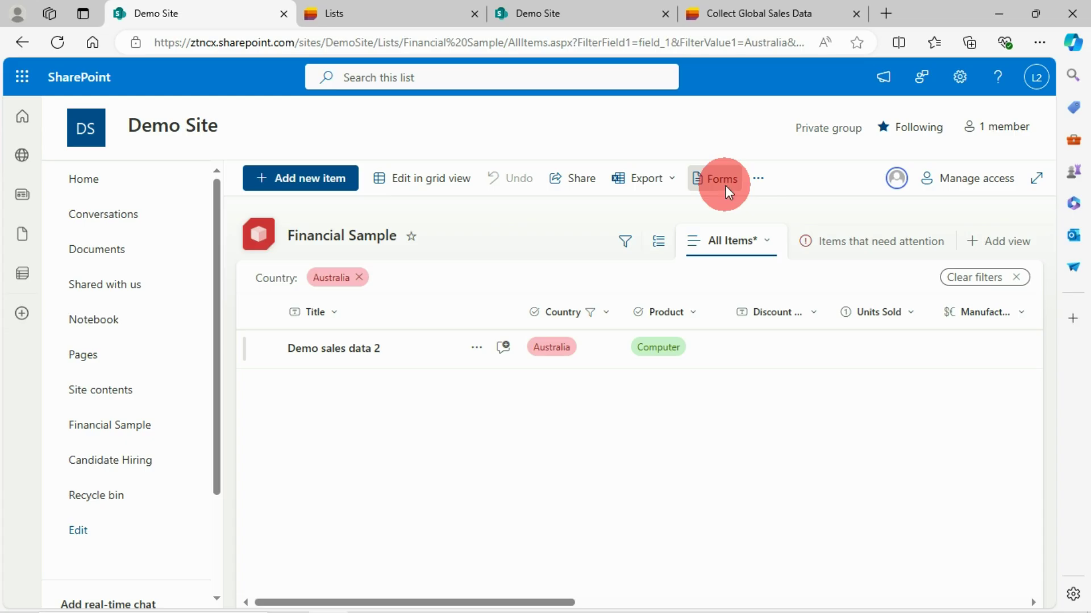
pyautogui.click(725, 185)
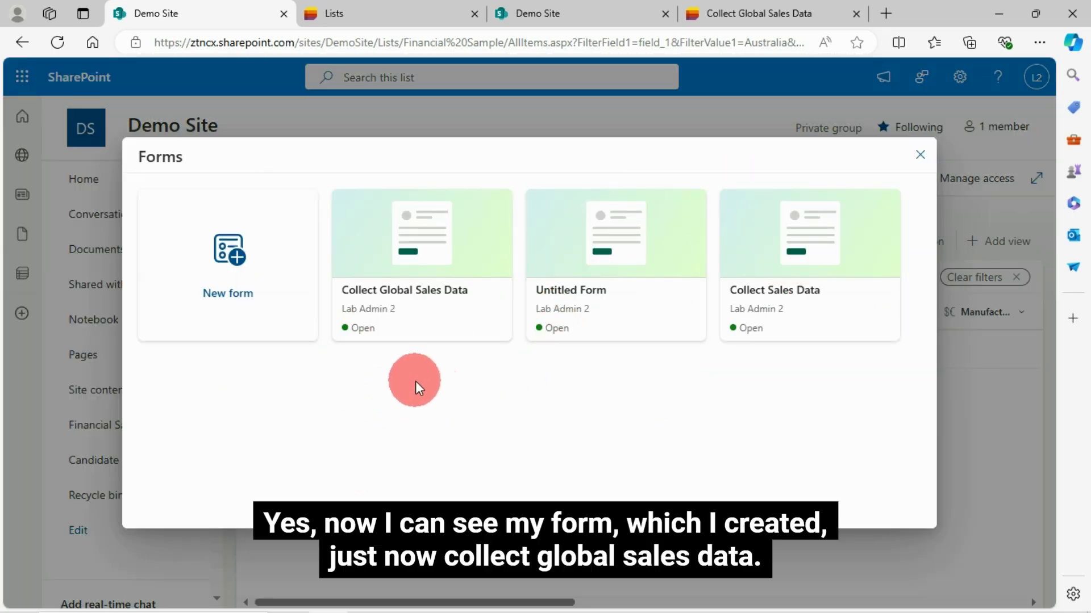
pyautogui.moveTo(340, 312)
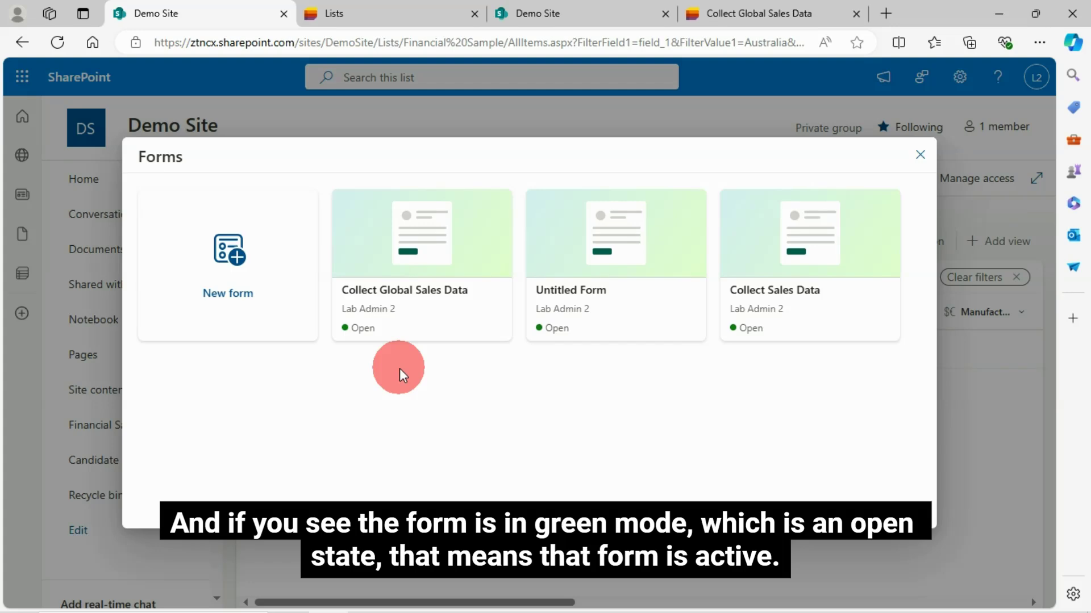
pyautogui.click(491, 329)
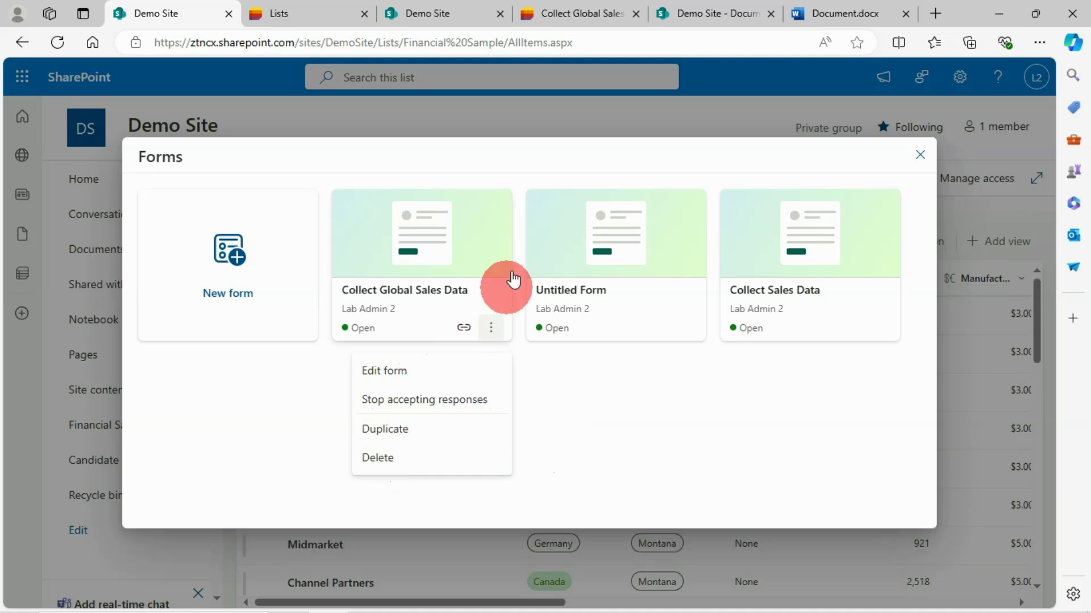
# Open the Collect Global Sales Data form directly from its card, look through its fields and return to the forms overview
pyautogui.click(421, 227)
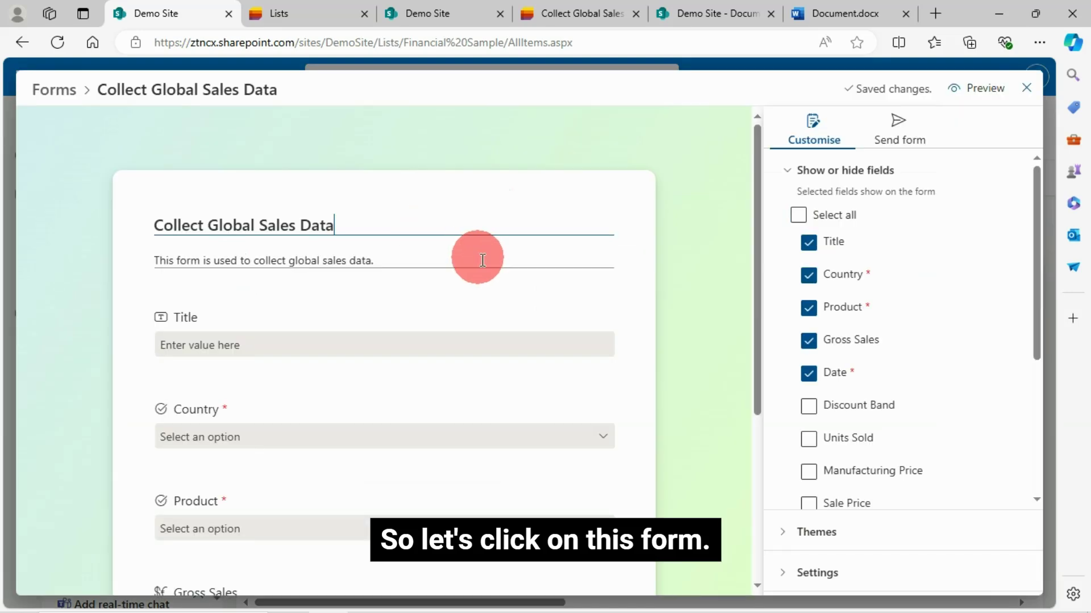
pyautogui.scroll(-1, 624, 418)
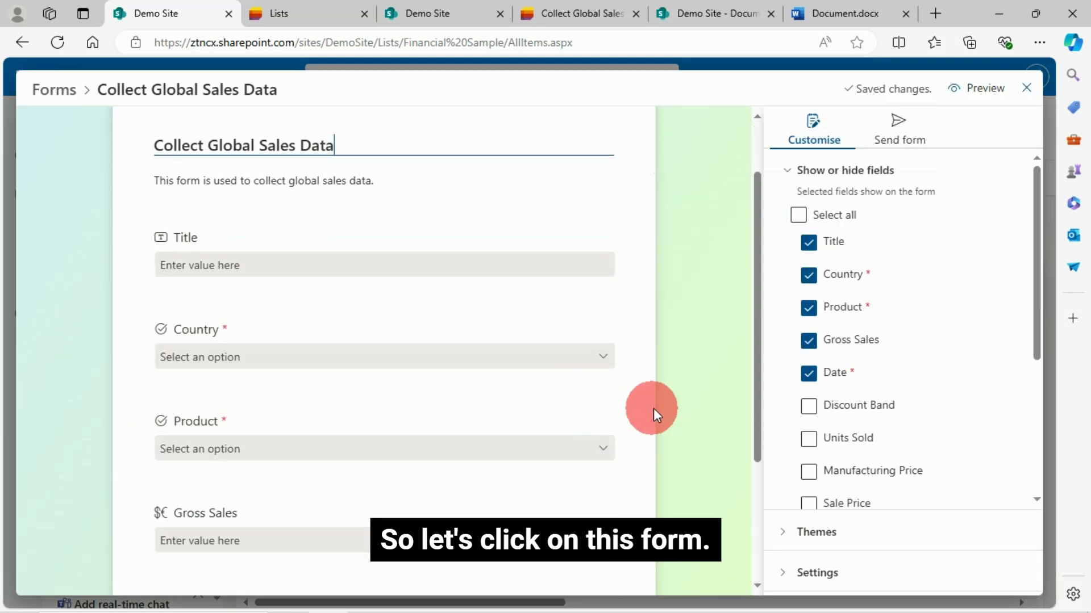
pyautogui.scroll(-1, 648, 410)
pyautogui.scroll(-1, 694, 376)
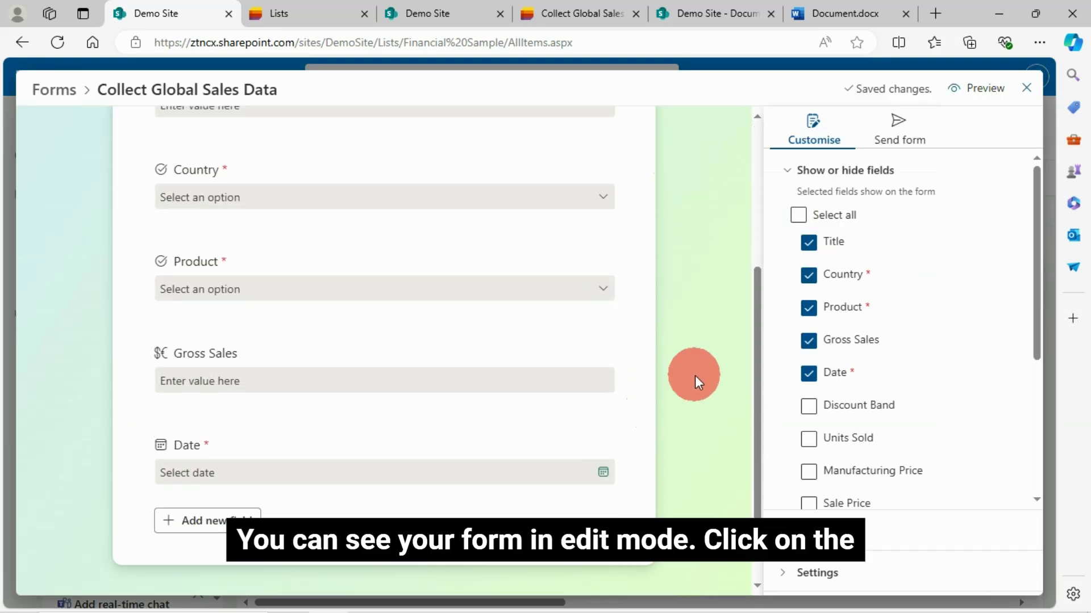
pyautogui.scroll(4, 695, 376)
pyautogui.click(54, 89)
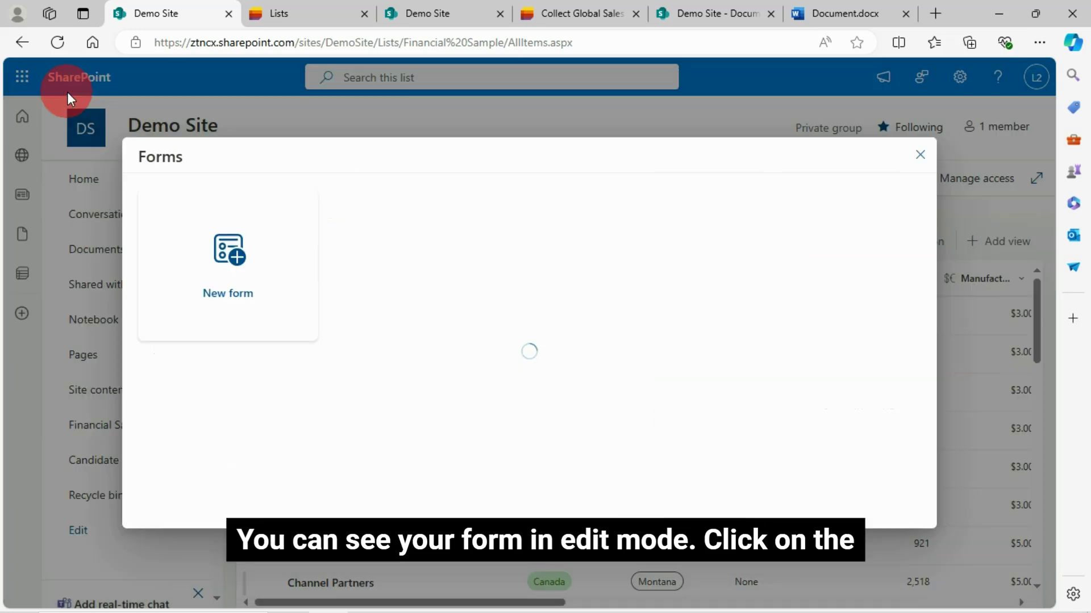
# Open the Collect Global Sales Data form through its Edit form option, review the layout and return to the forms overview
pyautogui.click(491, 327)
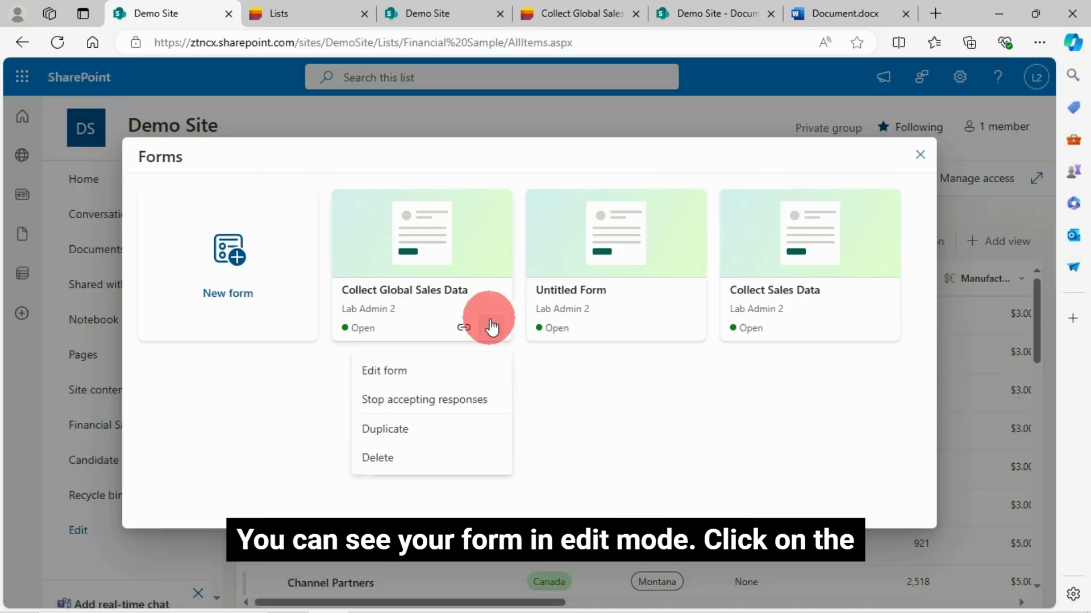
pyautogui.click(396, 384)
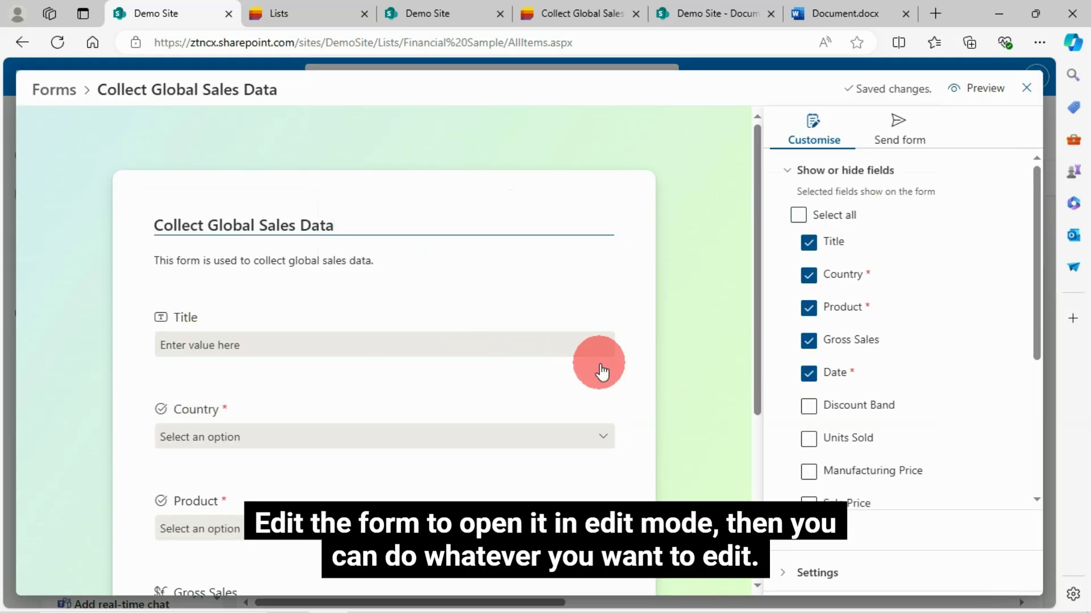
pyautogui.scroll(-5, 642, 392)
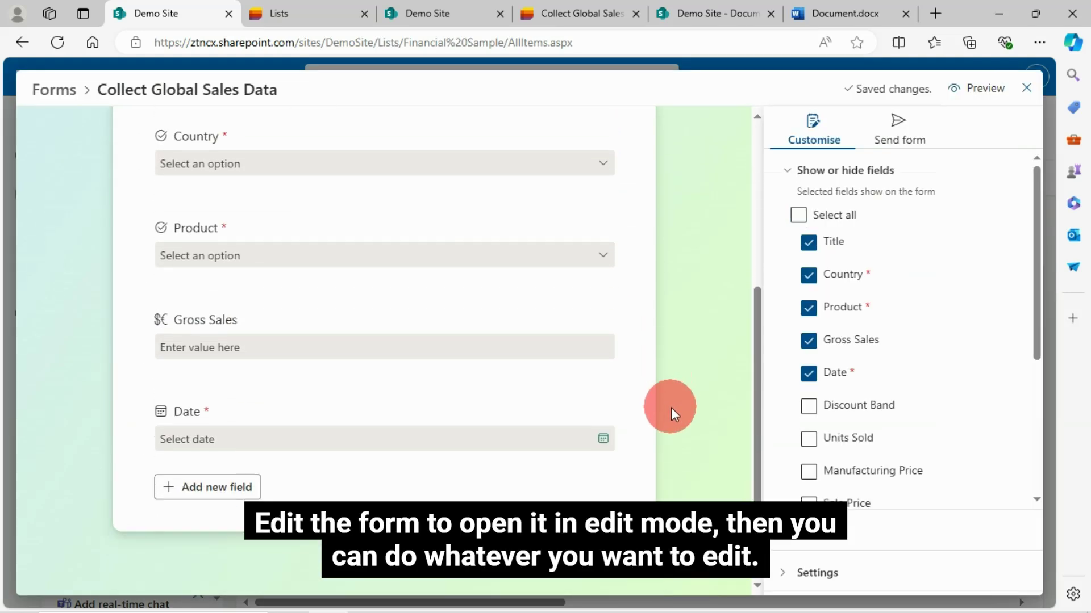
pyautogui.scroll(5, 670, 407)
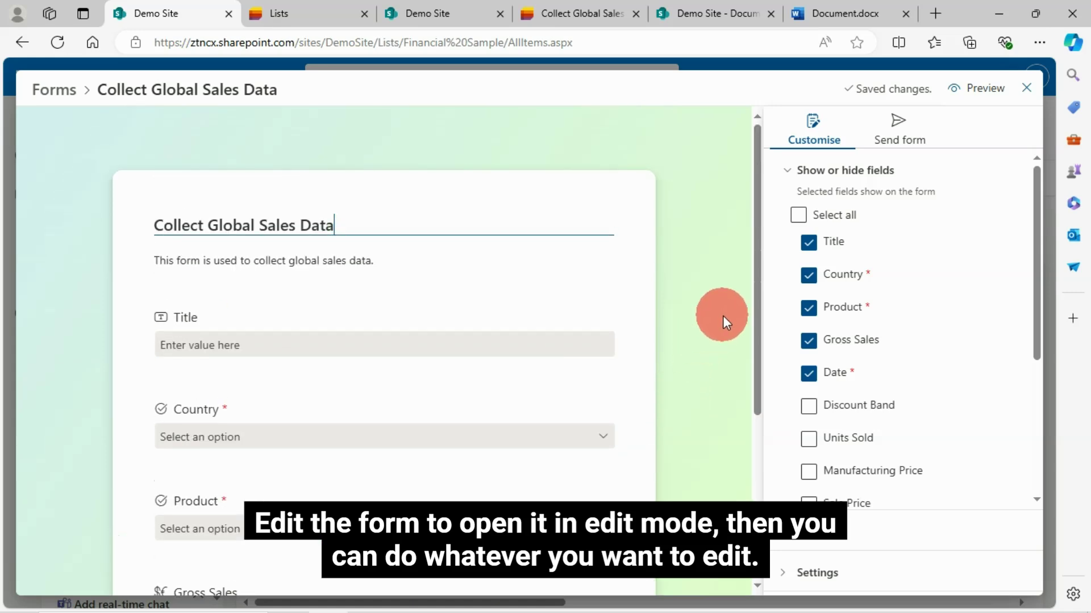
pyautogui.click(63, 91)
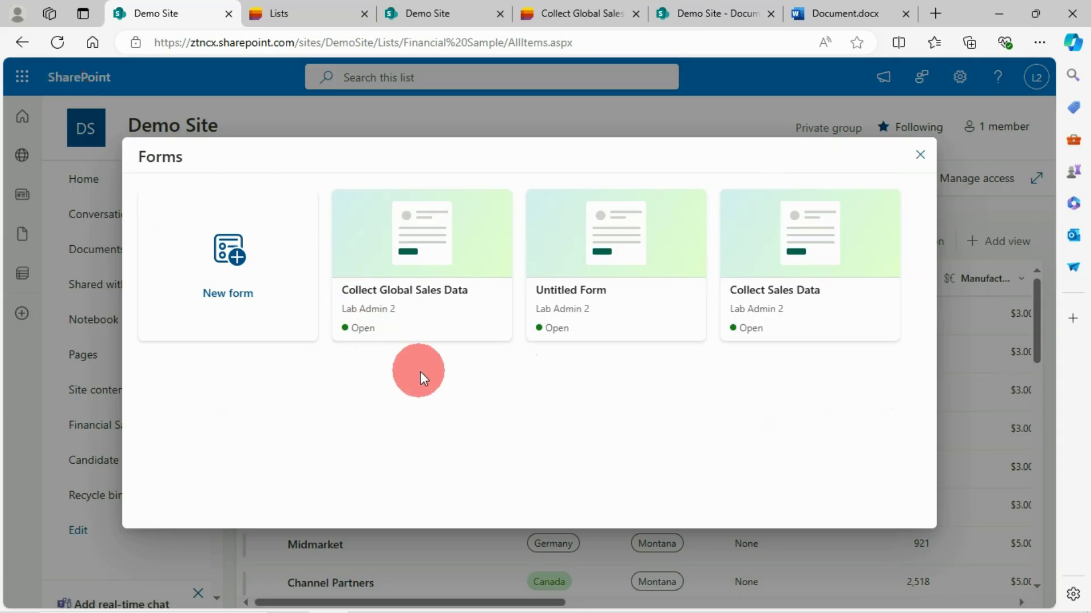
# Stop accepting responses for the Collect Global Sales Data form and start accepting them again
pyautogui.click(489, 328)
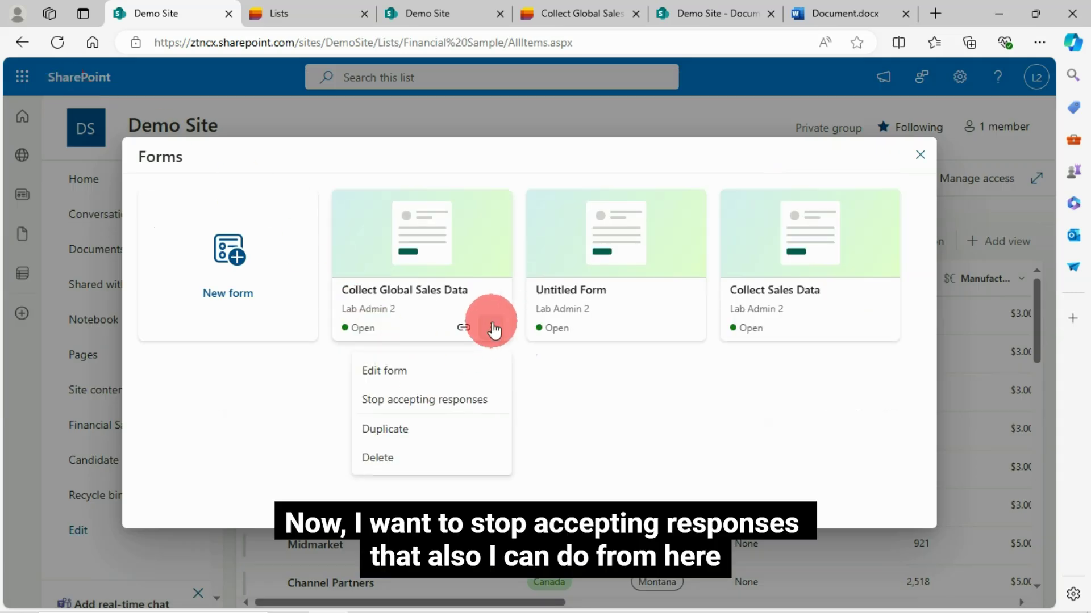
pyautogui.click(447, 402)
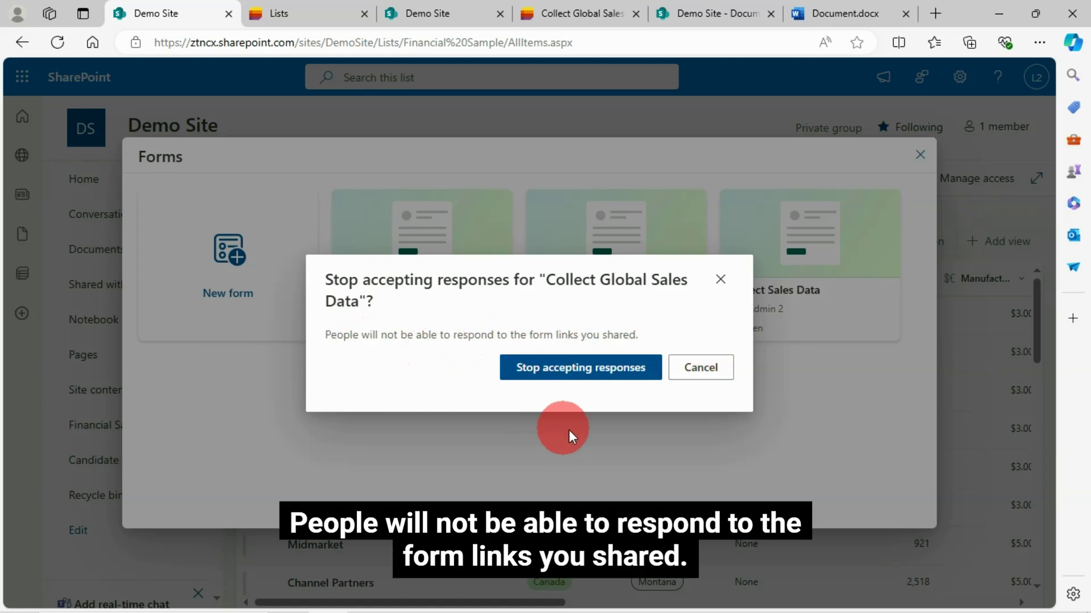
pyautogui.click(568, 372)
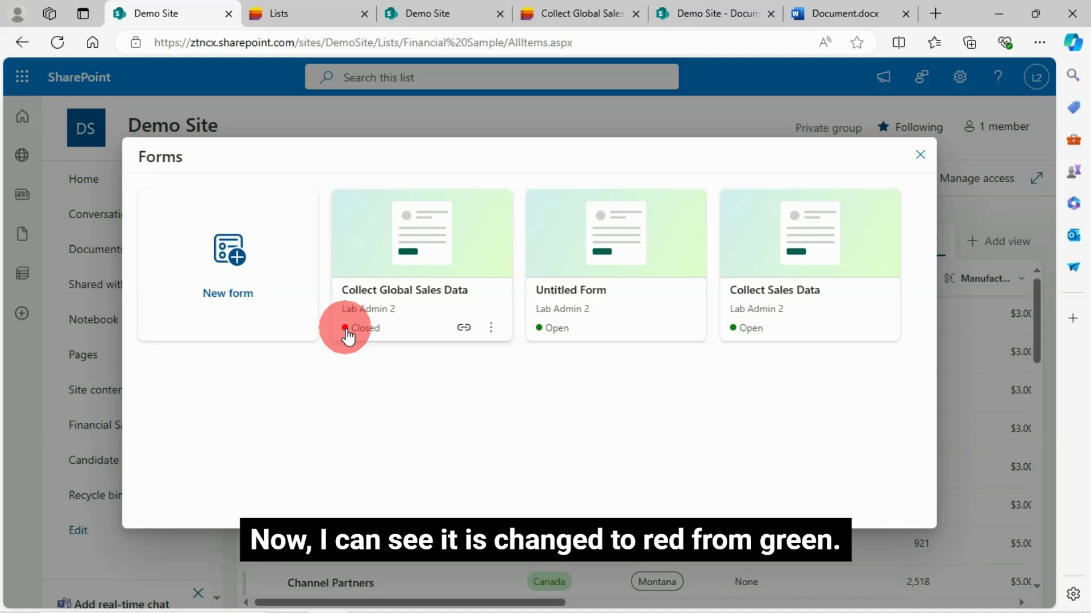
pyautogui.click(491, 328)
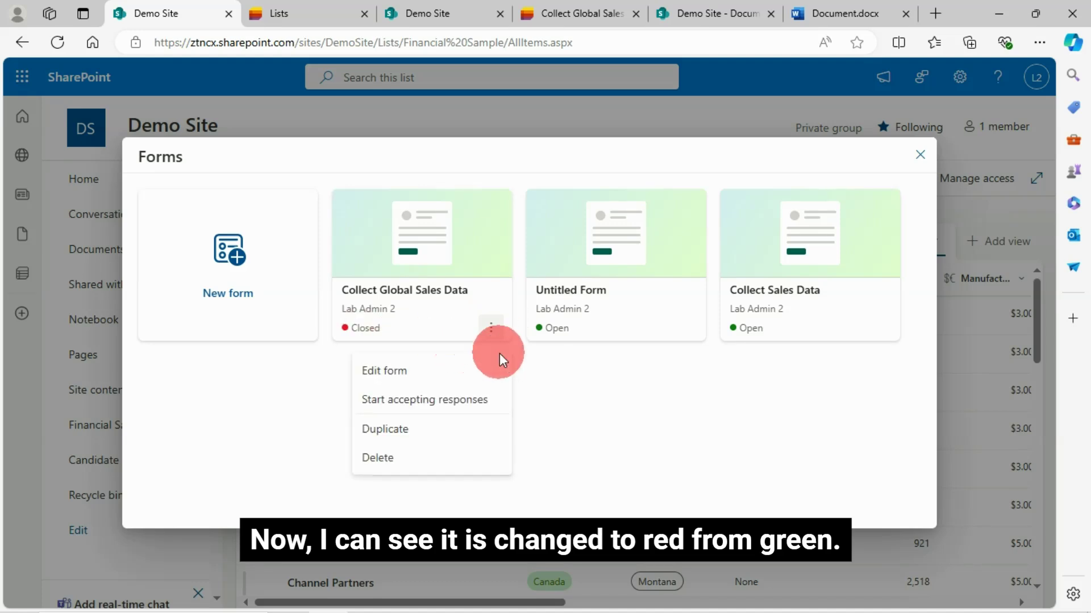
pyautogui.click(396, 401)
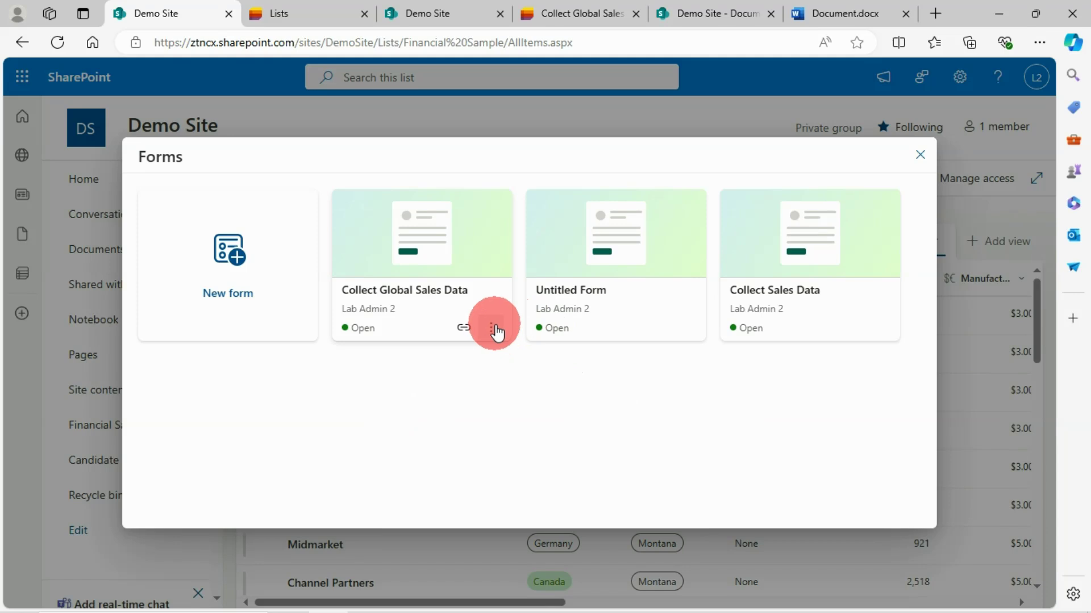
# Duplicate the Collect Global Sales Data form and delete the copy
pyautogui.click(492, 328)
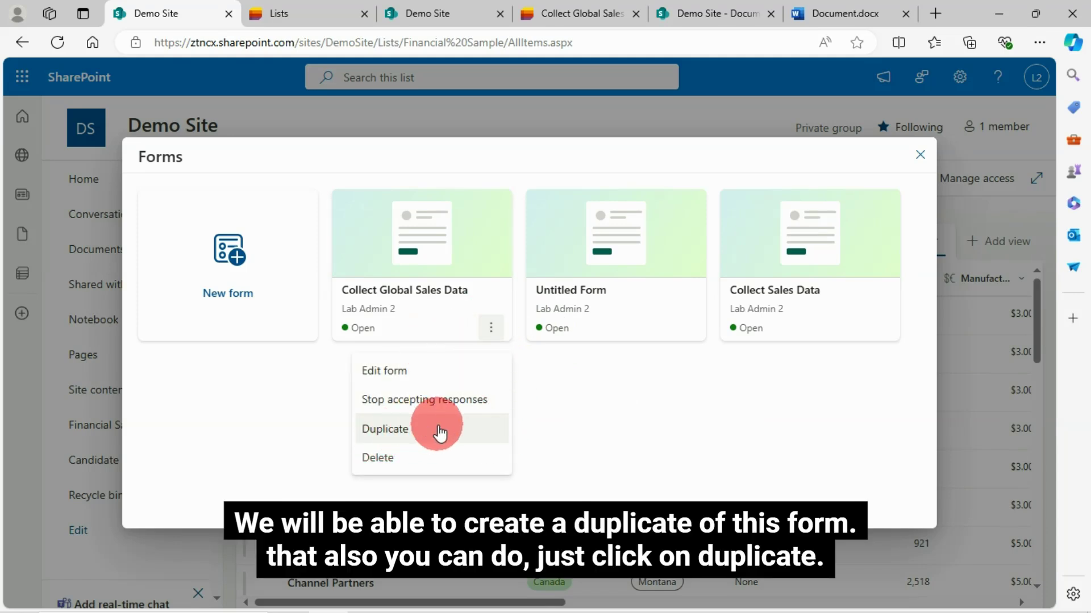
pyautogui.click(398, 433)
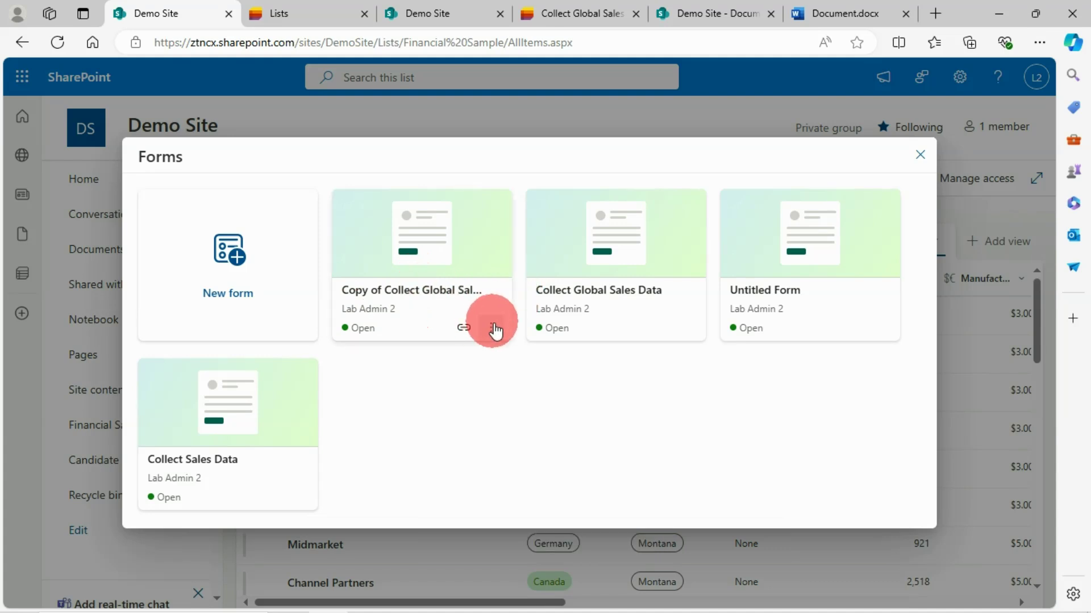
pyautogui.click(492, 328)
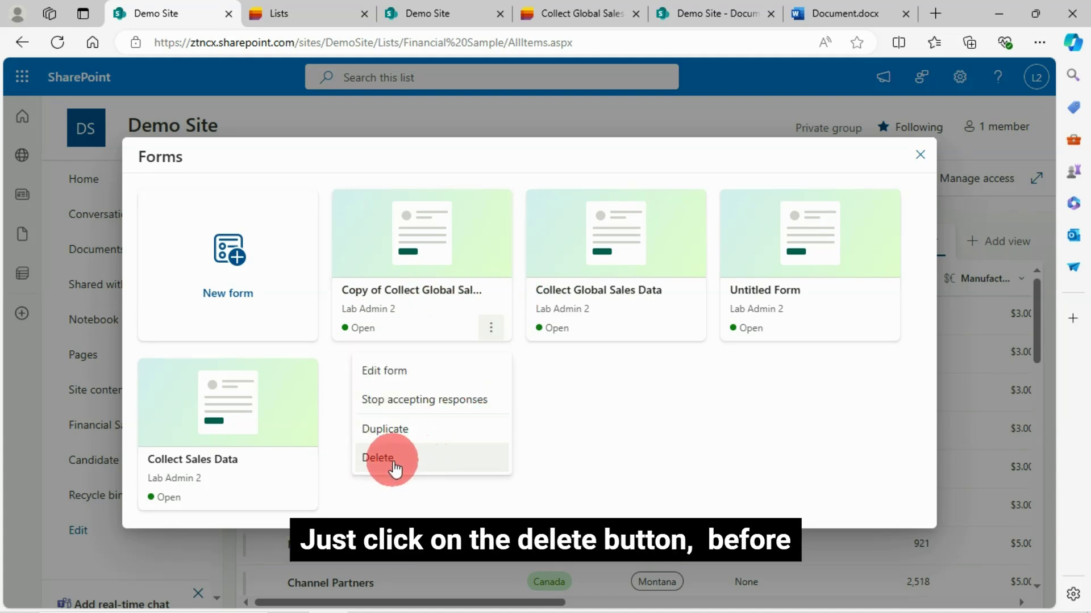
pyautogui.click(394, 465)
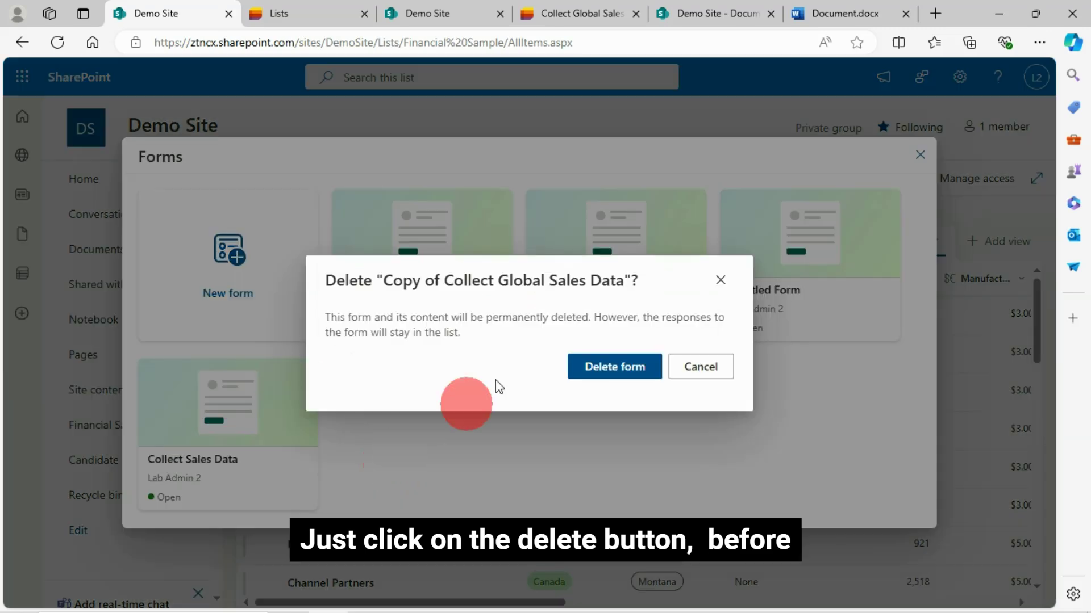
pyautogui.click(376, 369)
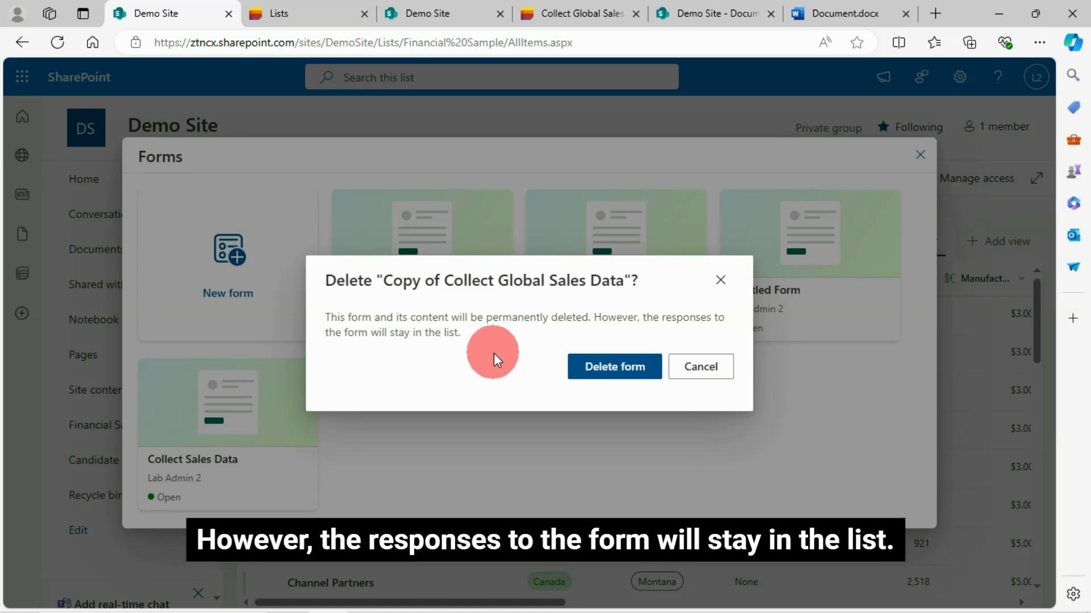
pyautogui.click(616, 370)
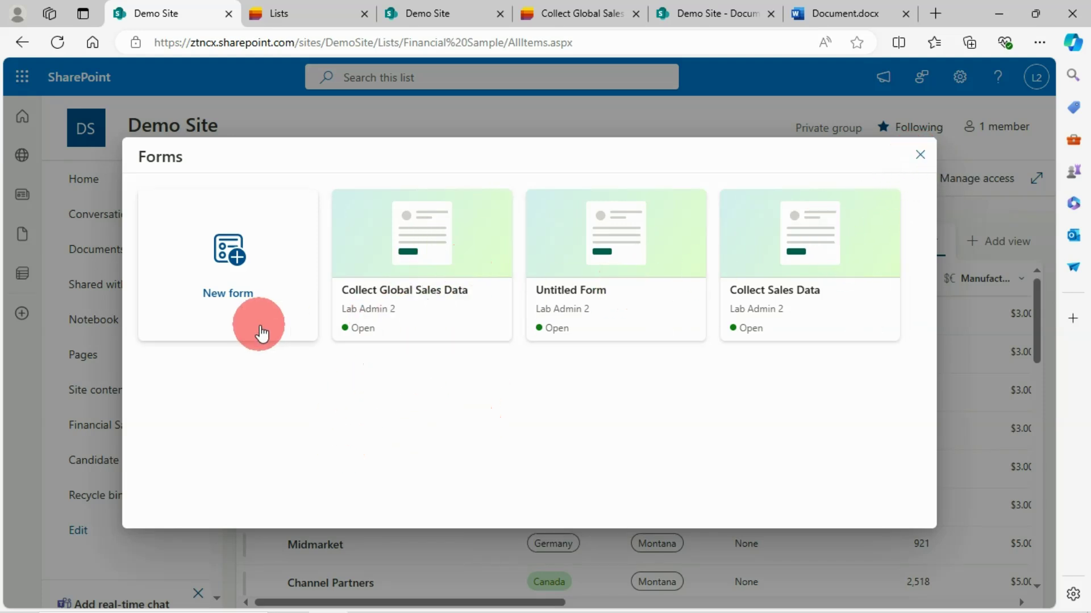
# Close the forms overview and open the All Items view's formatting in advanced mode
pyautogui.click(920, 157)
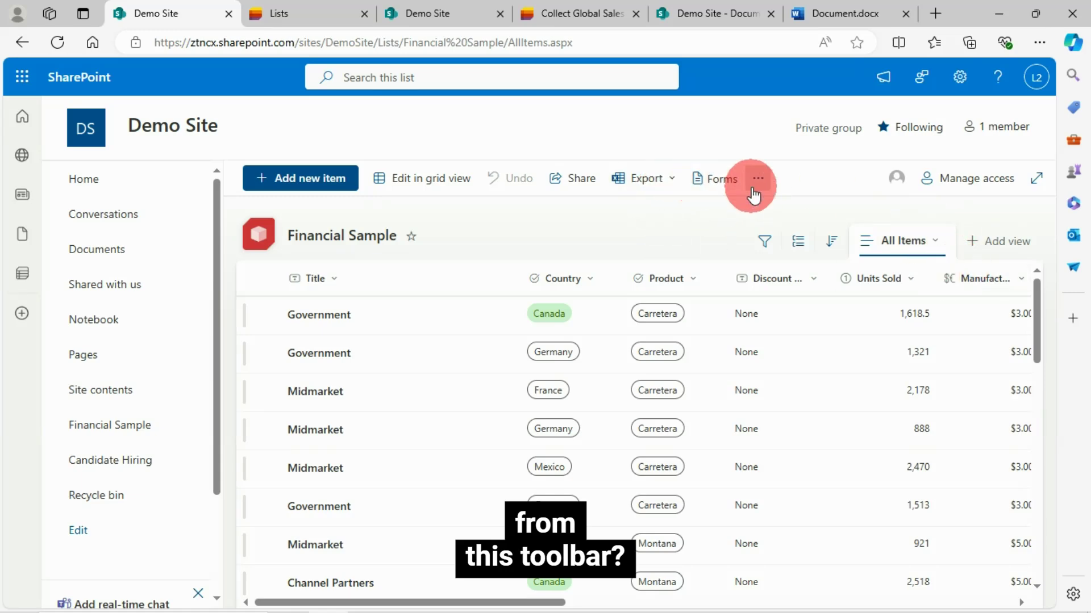
pyautogui.click(940, 245)
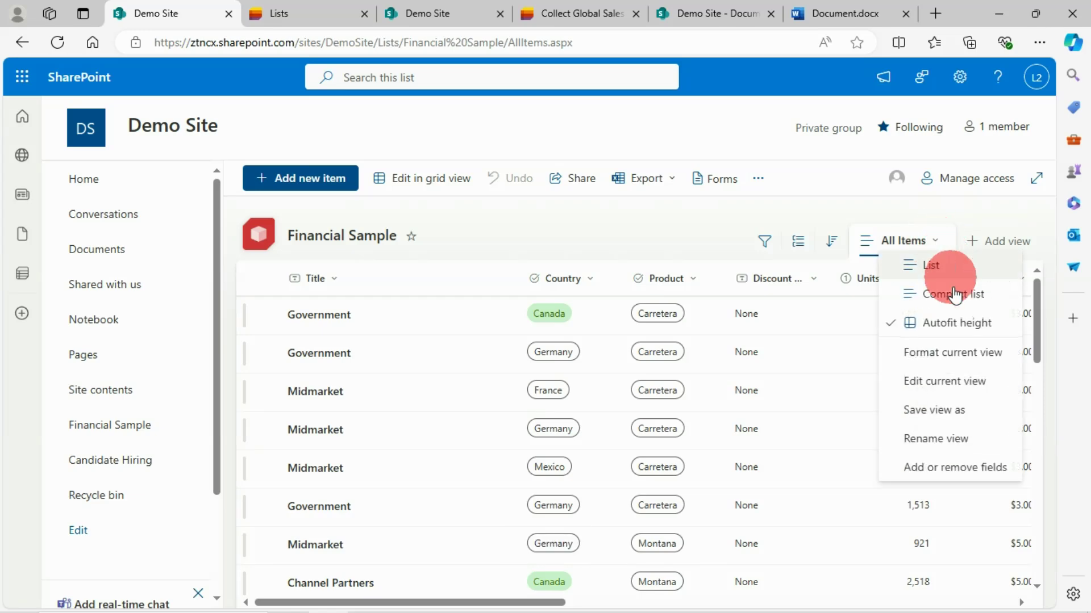
pyautogui.click(950, 357)
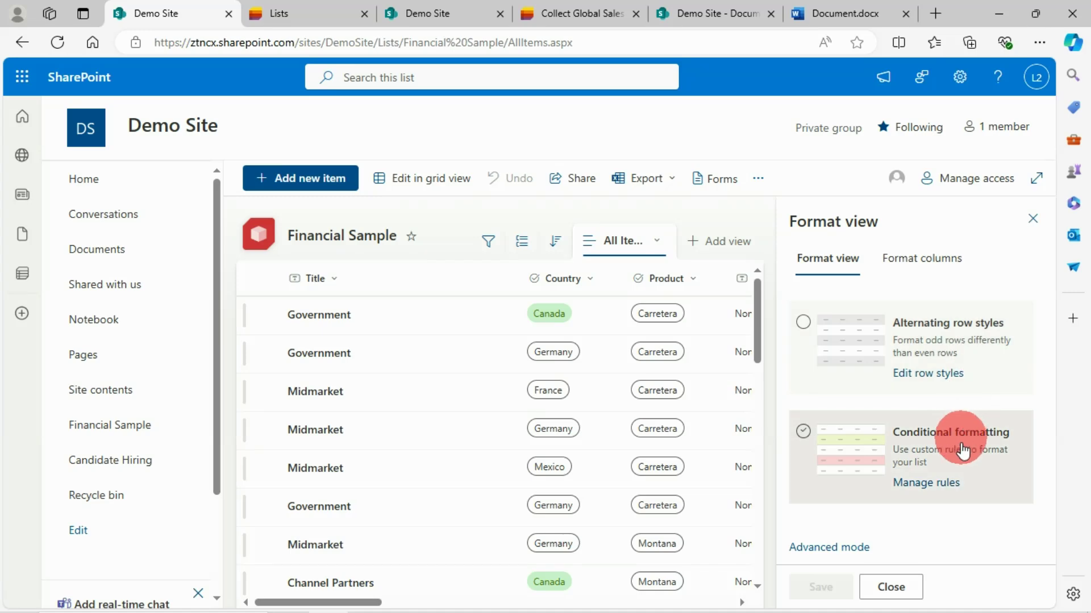
pyautogui.click(842, 547)
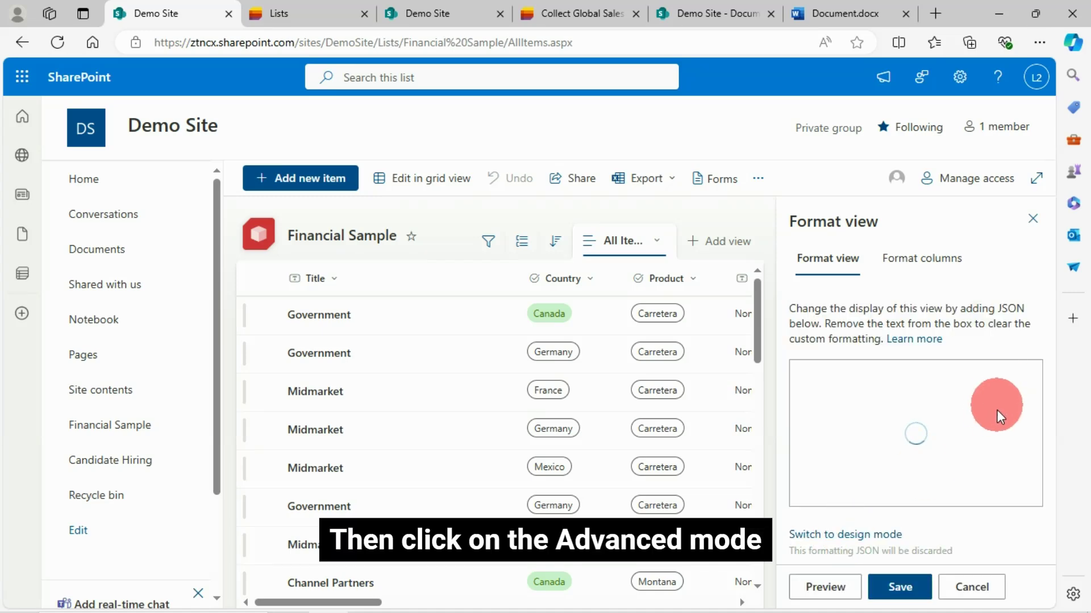
# Replace the view's formatting with the prepared commandBarProps JSON that sets hide to true for the manageForms command, and preview it
pyautogui.scroll(3, 918, 460)
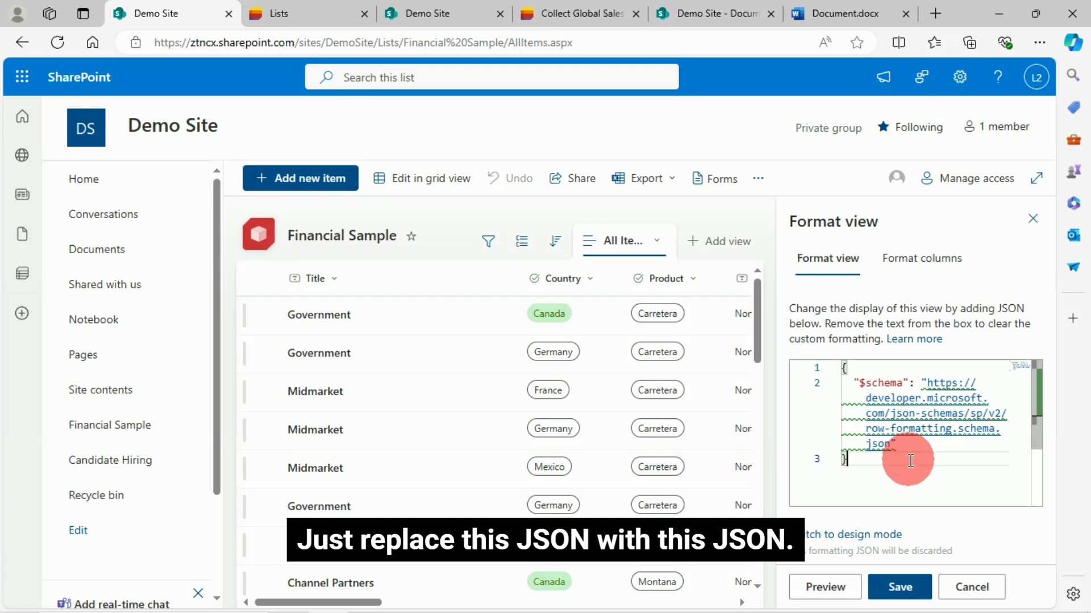
pyautogui.hotkey('ctrl', 'a')
pyautogui.hotkey('ctrl', 'v')
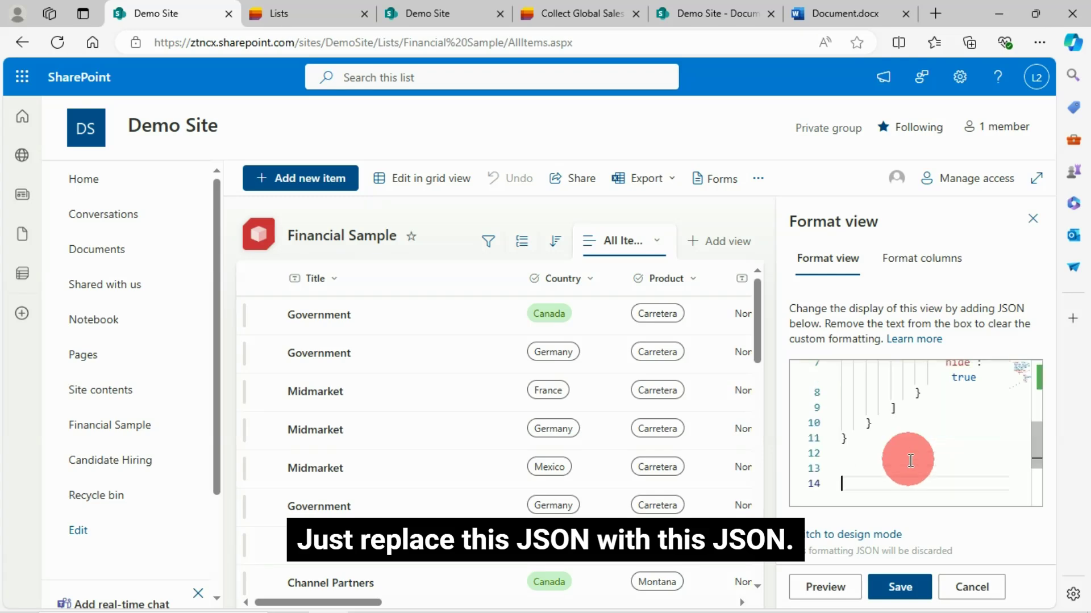
pyautogui.scroll(5, 1010, 426)
pyautogui.scroll(2, 951, 429)
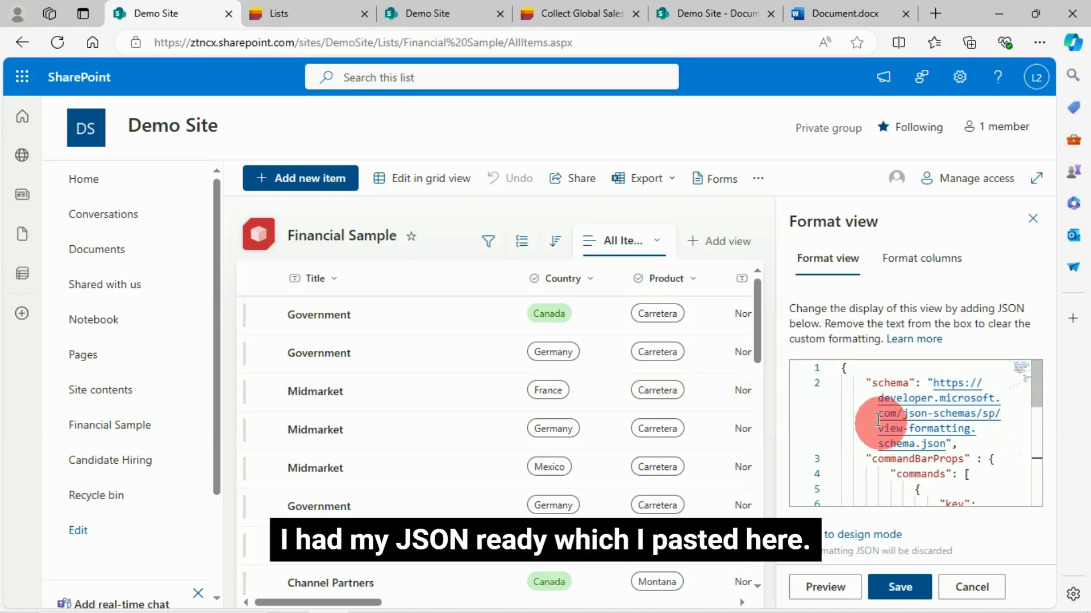
pyautogui.scroll(-3, 898, 437)
pyautogui.scroll(-2, 905, 438)
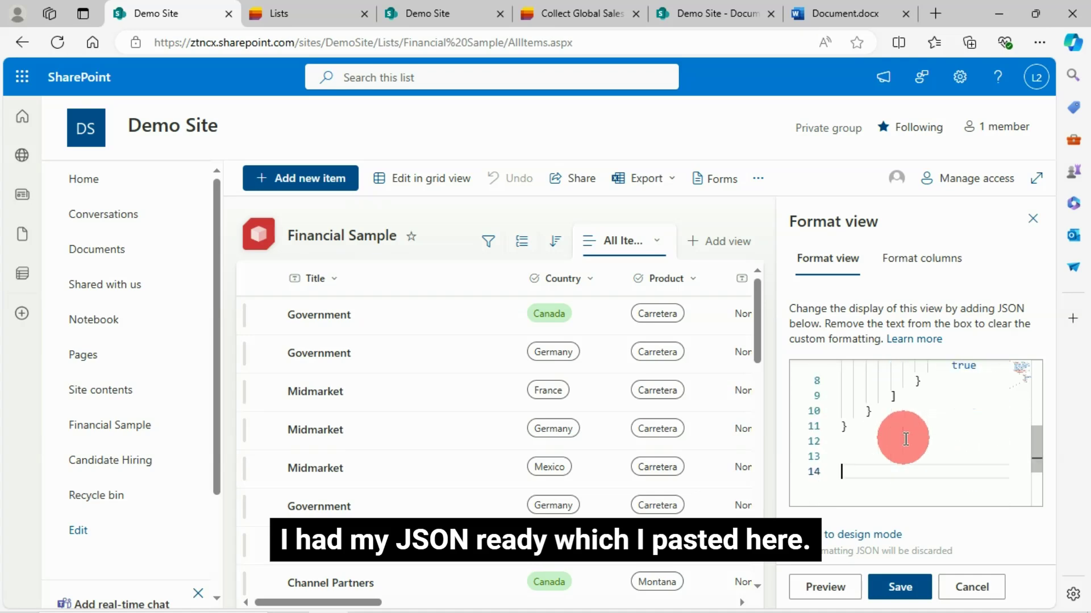
pyautogui.scroll(5, 917, 446)
pyautogui.scroll(-1, 934, 419)
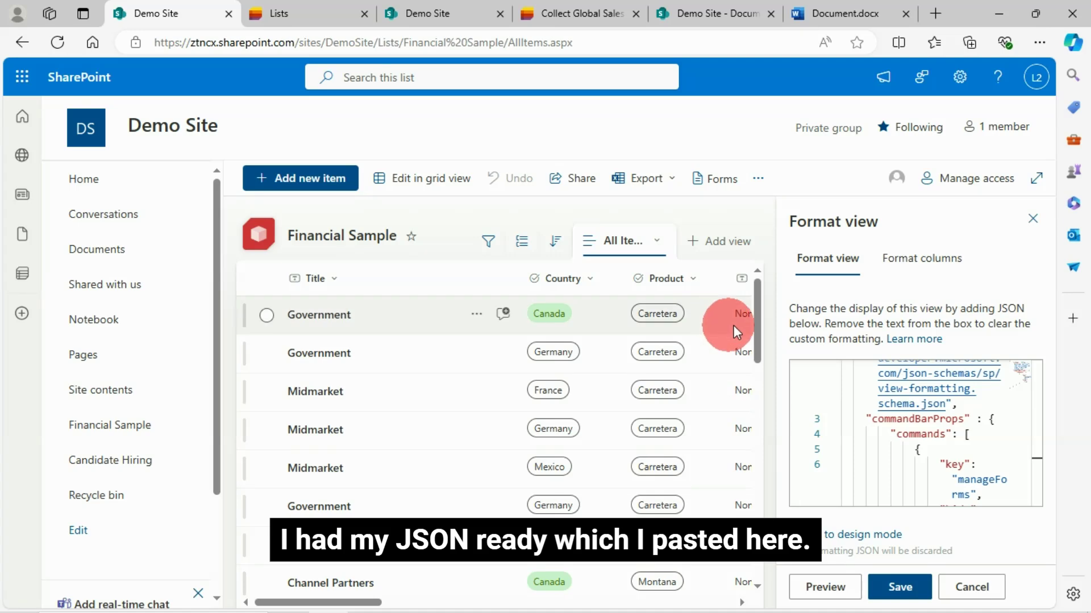
pyautogui.click(839, 591)
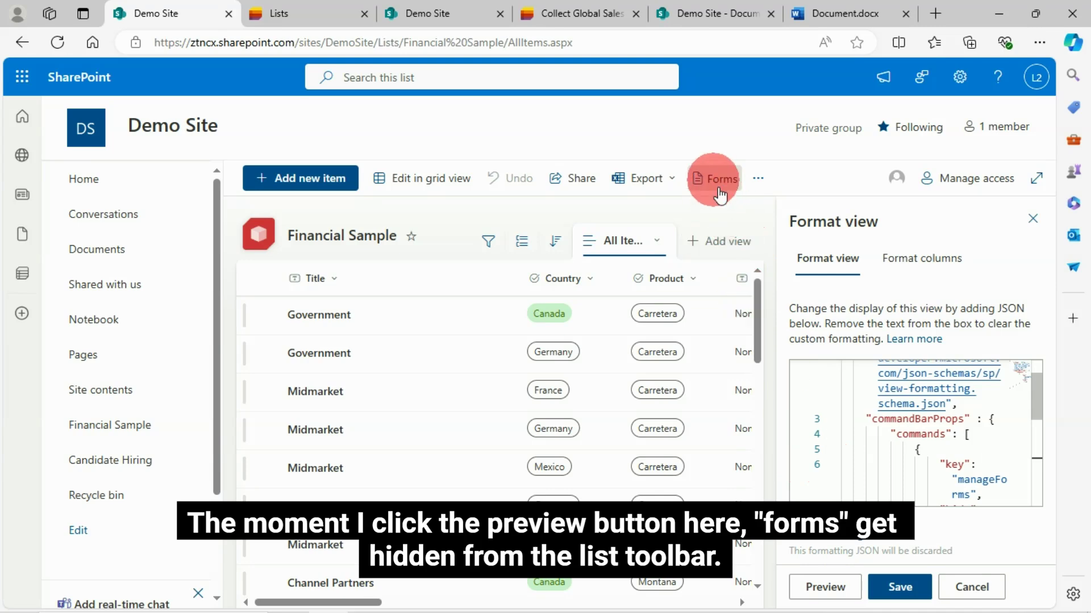
pyautogui.click(838, 591)
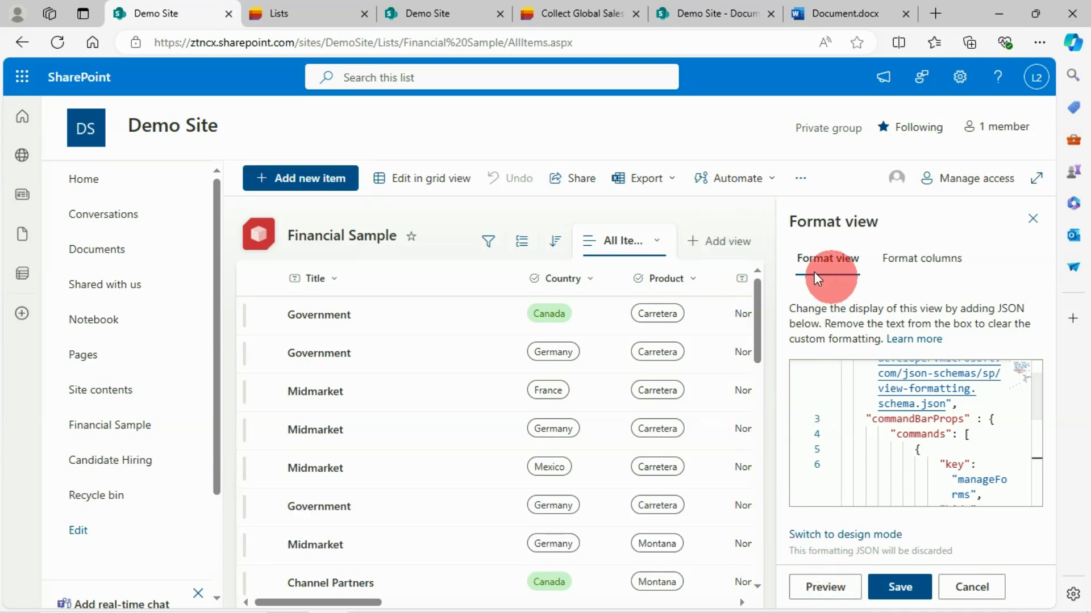